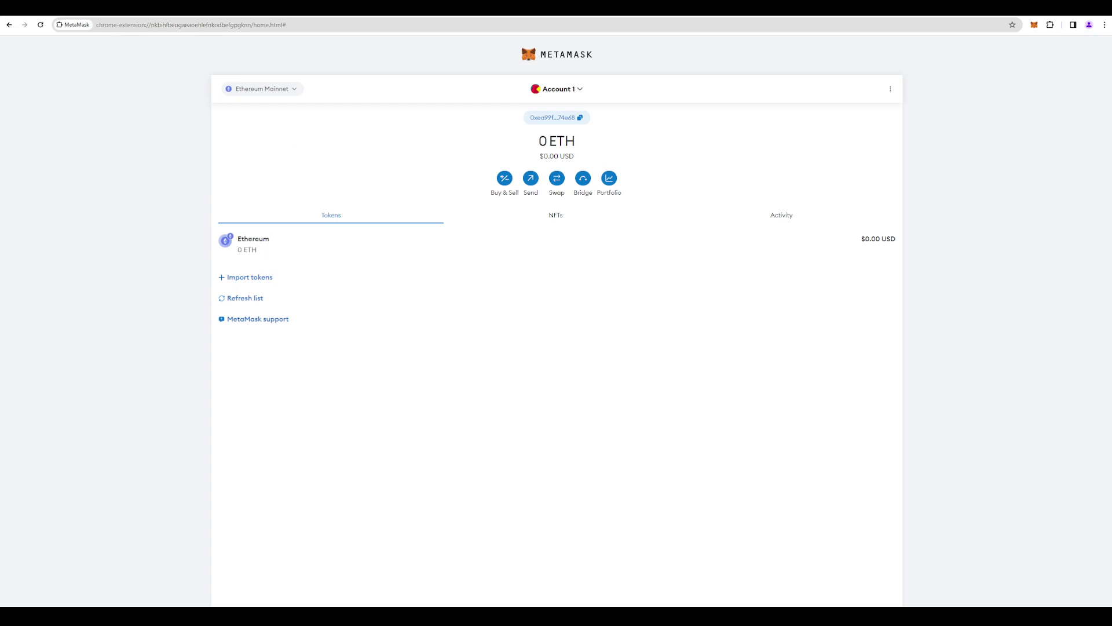
- Switch to Eclipse Fi to review its home page and connected Neutron wallet badge
left_click(64, 8)
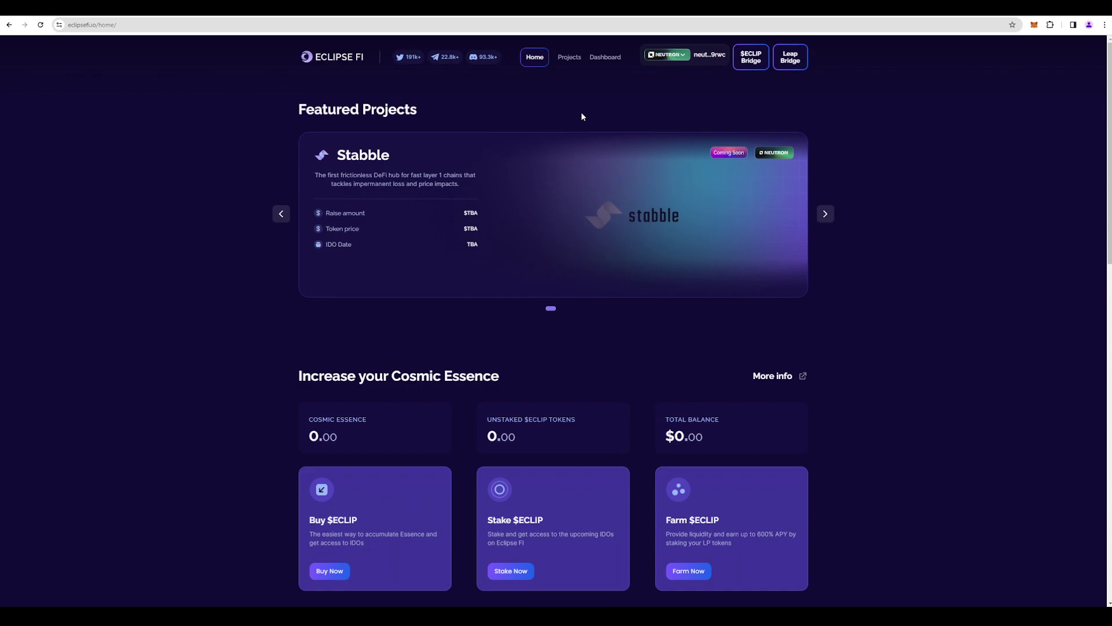
- Return to MetaMask, then click Add to Chrome on the Keplr Web Store listing
key("ctrl+Tab")
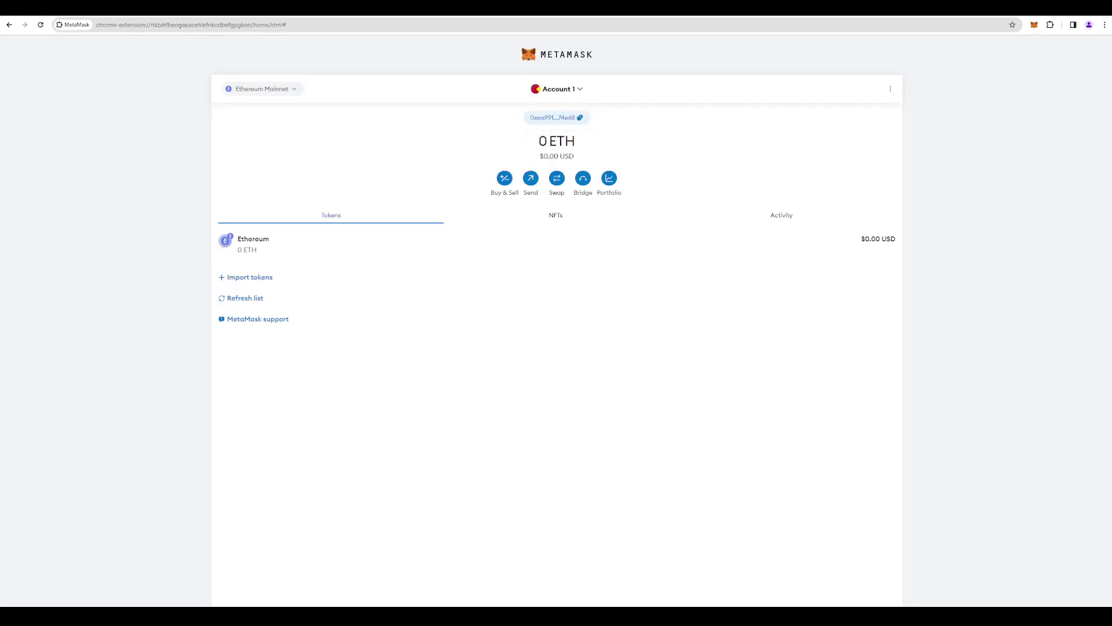
left_click(1050, 25)
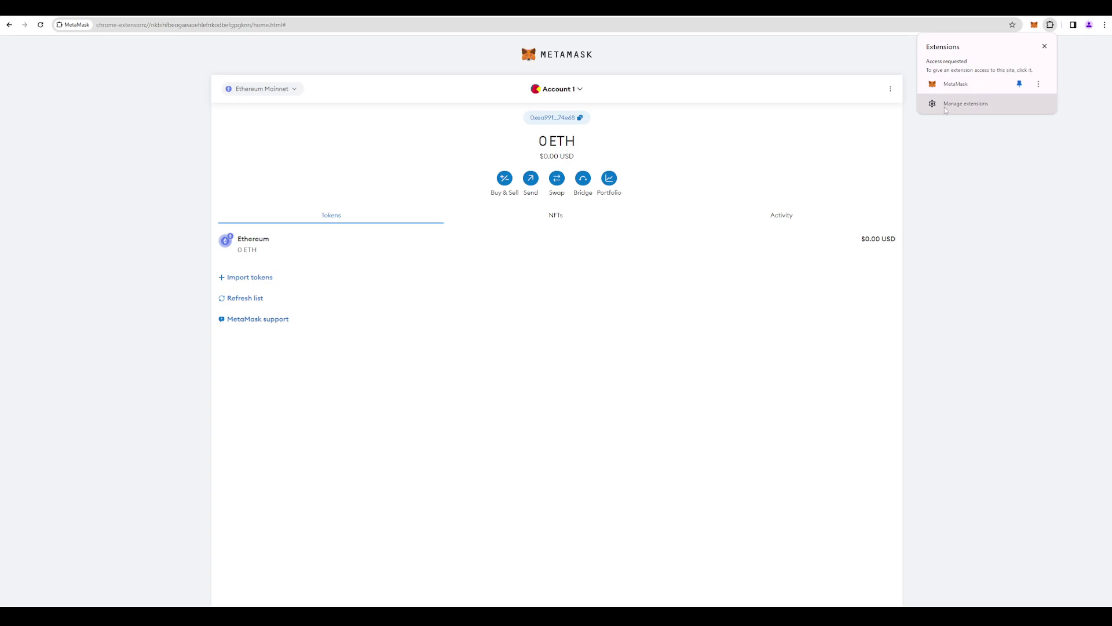
left_click(415, 67)
key("ctrl+shift+Tab")
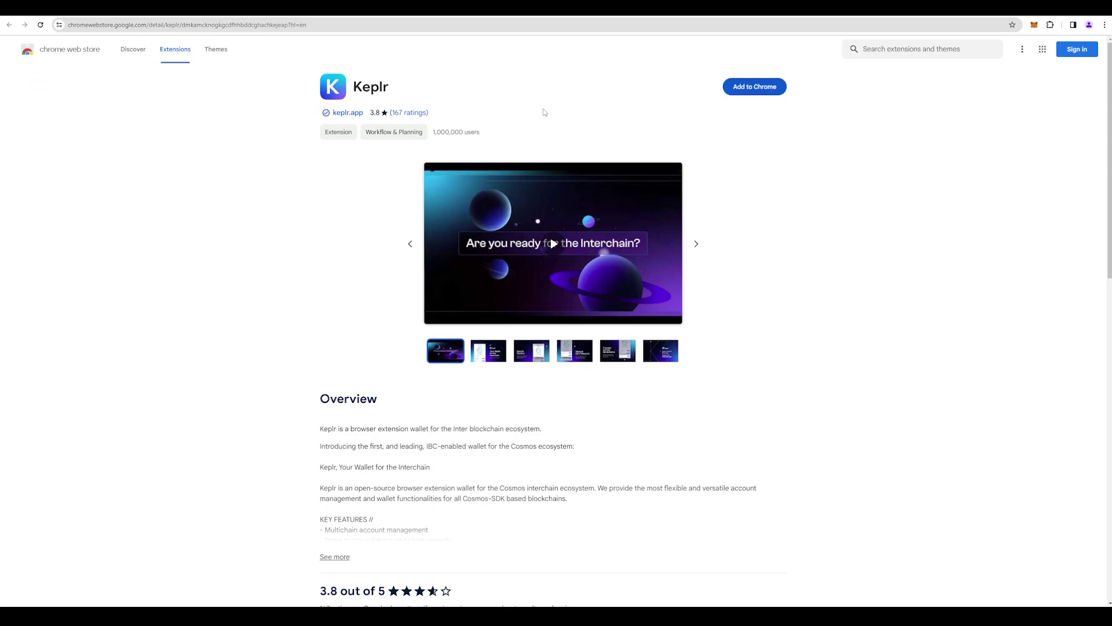
left_click(747, 88)
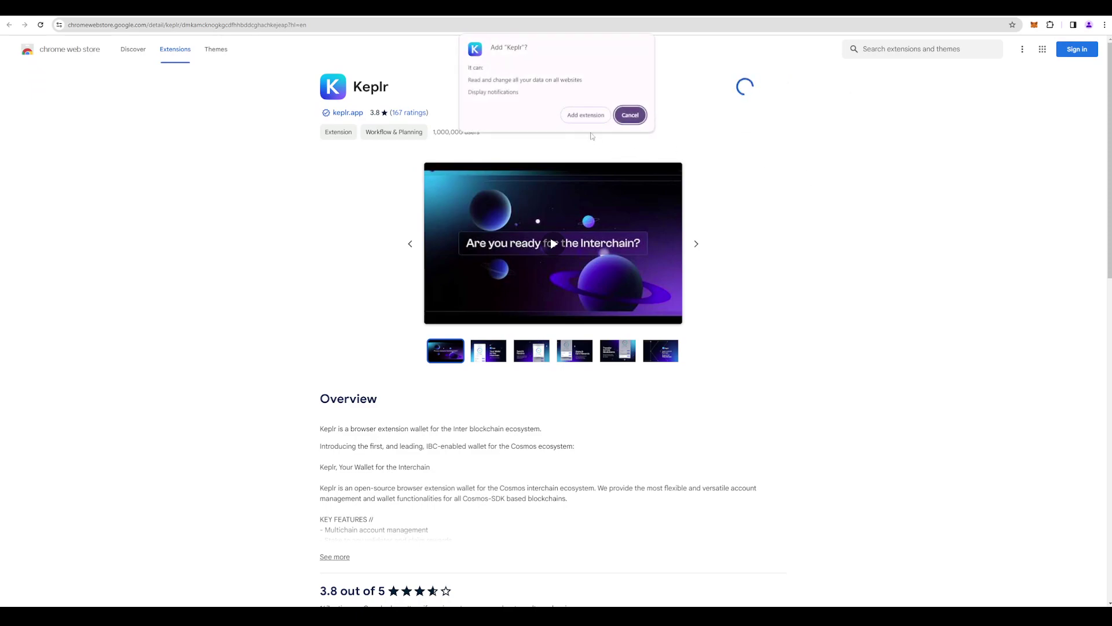
- Confirm the Keplr install and choose to import an existing wallet via recovery phrase
left_click(589, 118)
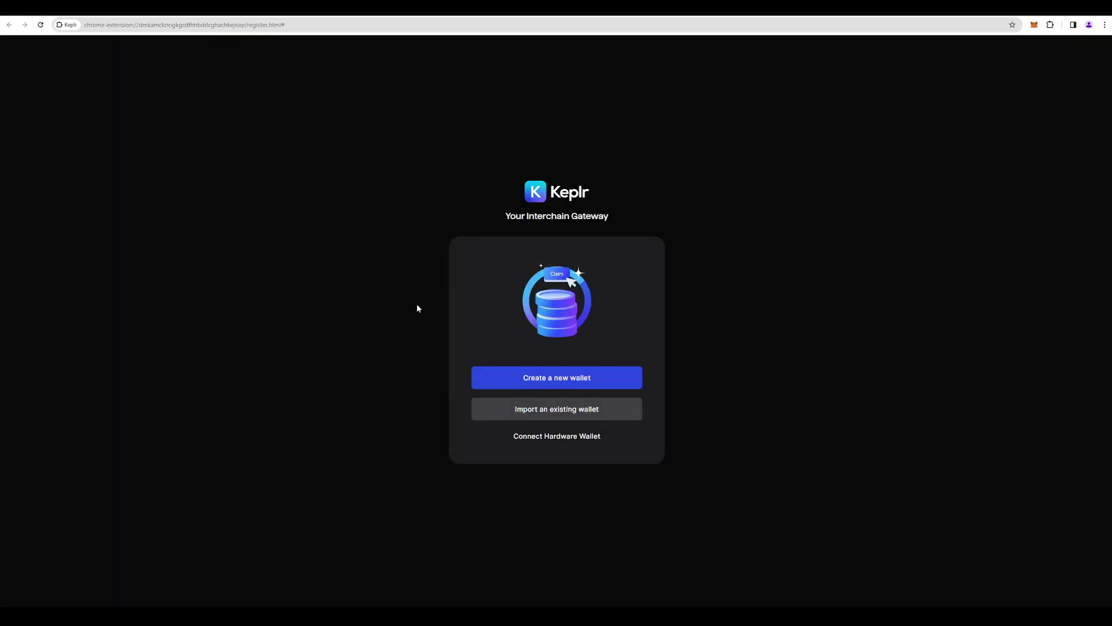
left_click(572, 412)
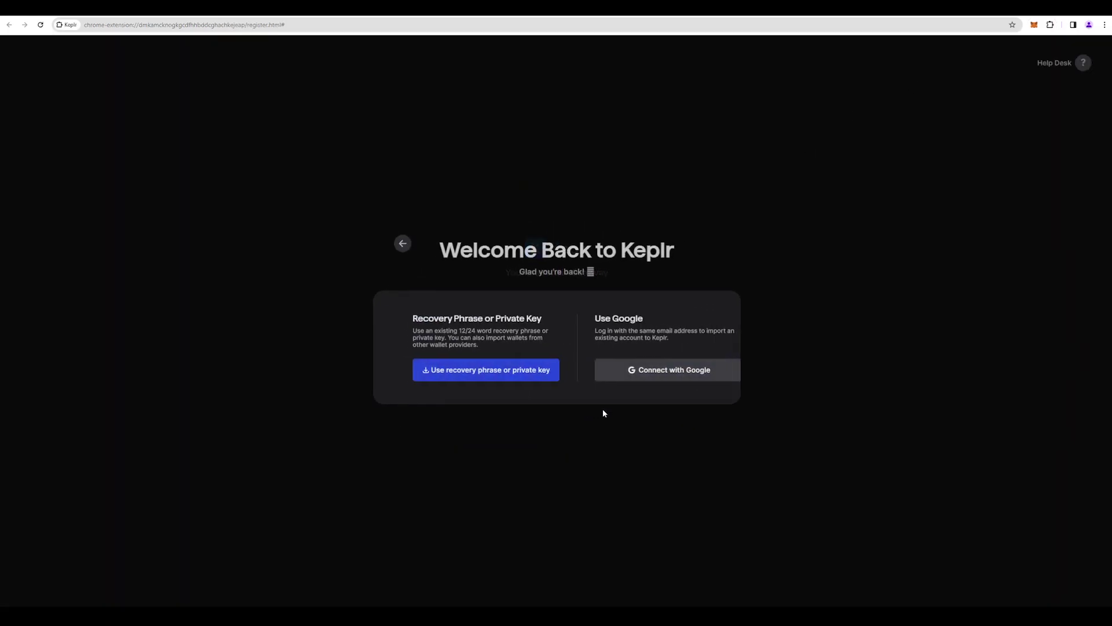
left_click(514, 382)
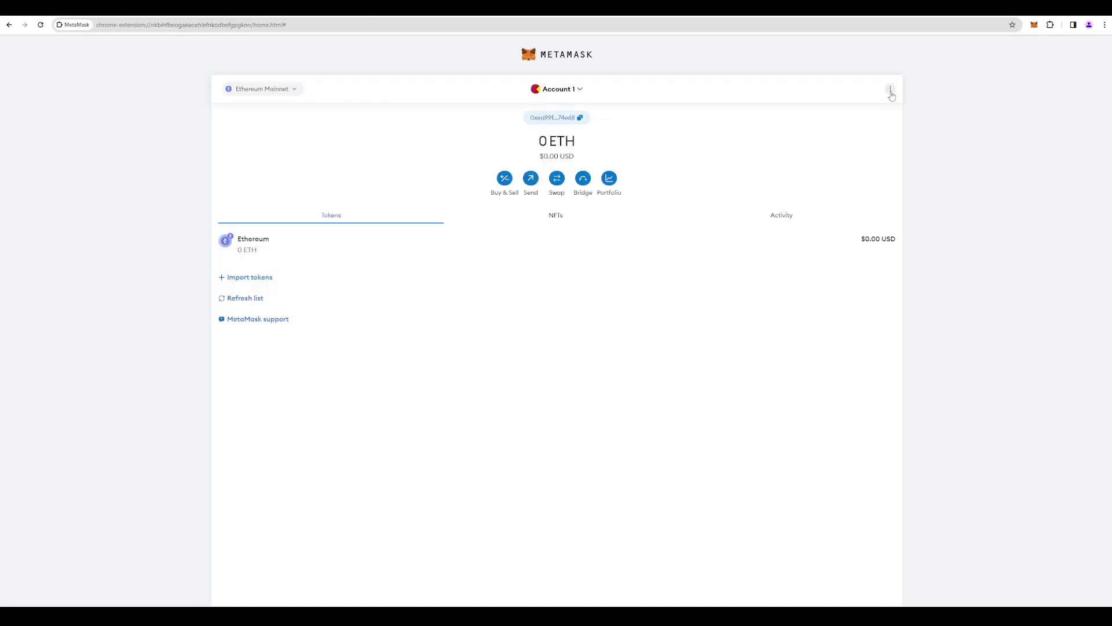
- In MetaMask's Security & privacy settings, start revealing the Secret Recovery Phrase and pass the quiz
left_click(891, 90)
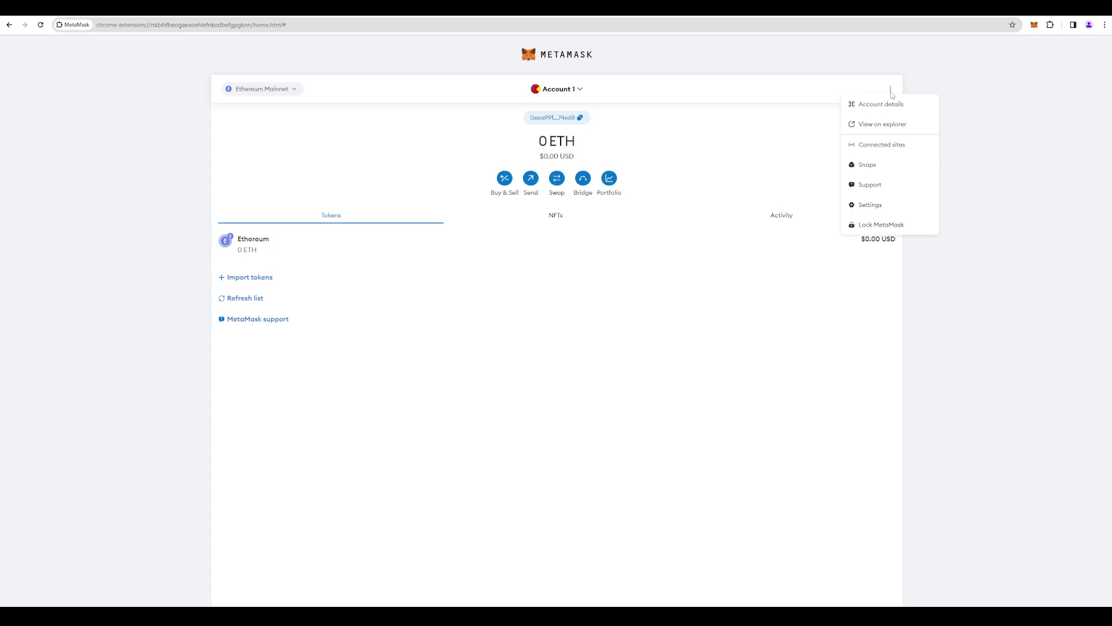
left_click(889, 205)
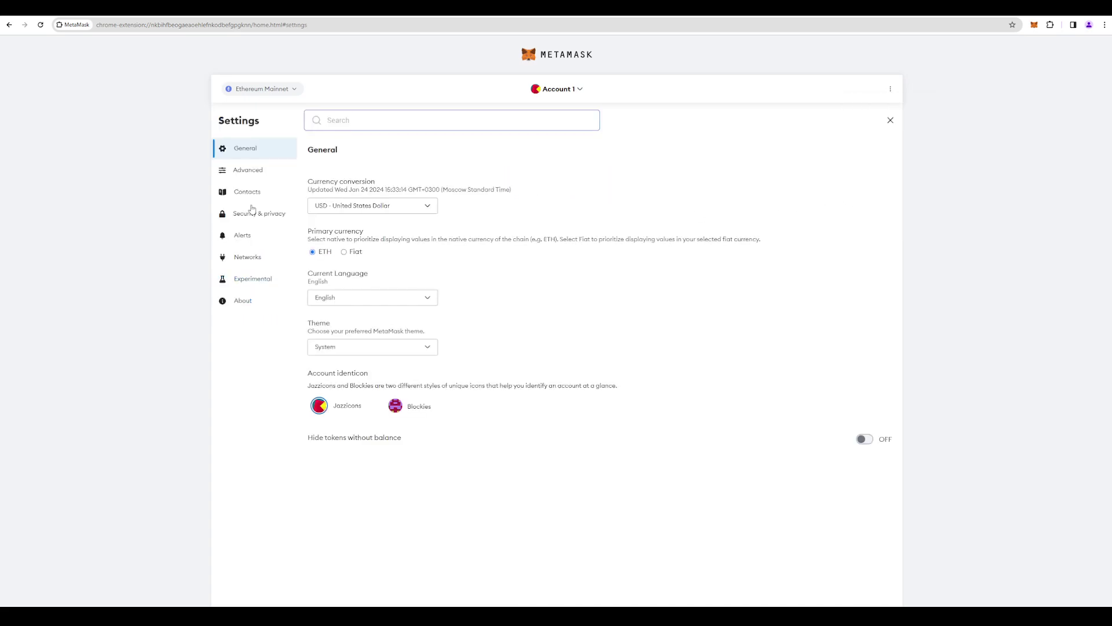
left_click(259, 215)
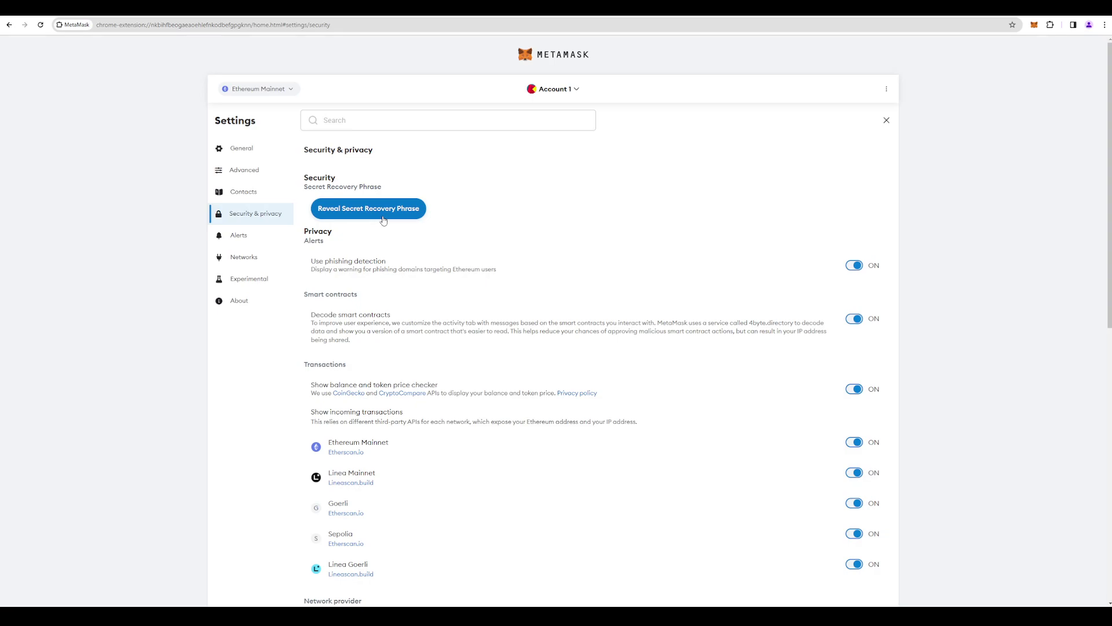
left_click(383, 216)
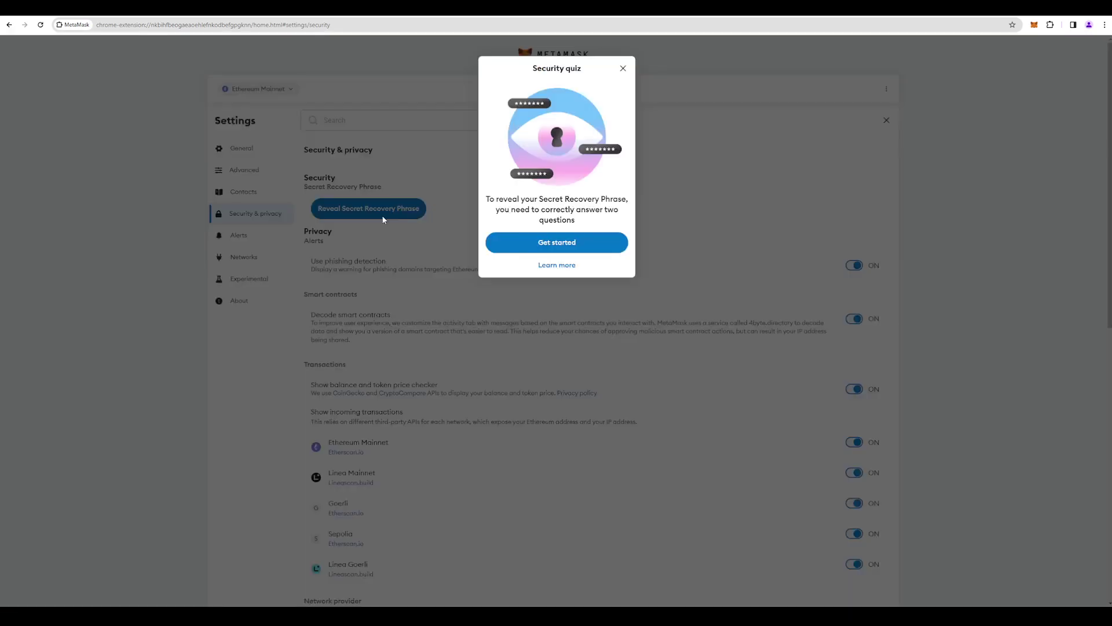
left_click(569, 249)
left_click(595, 159)
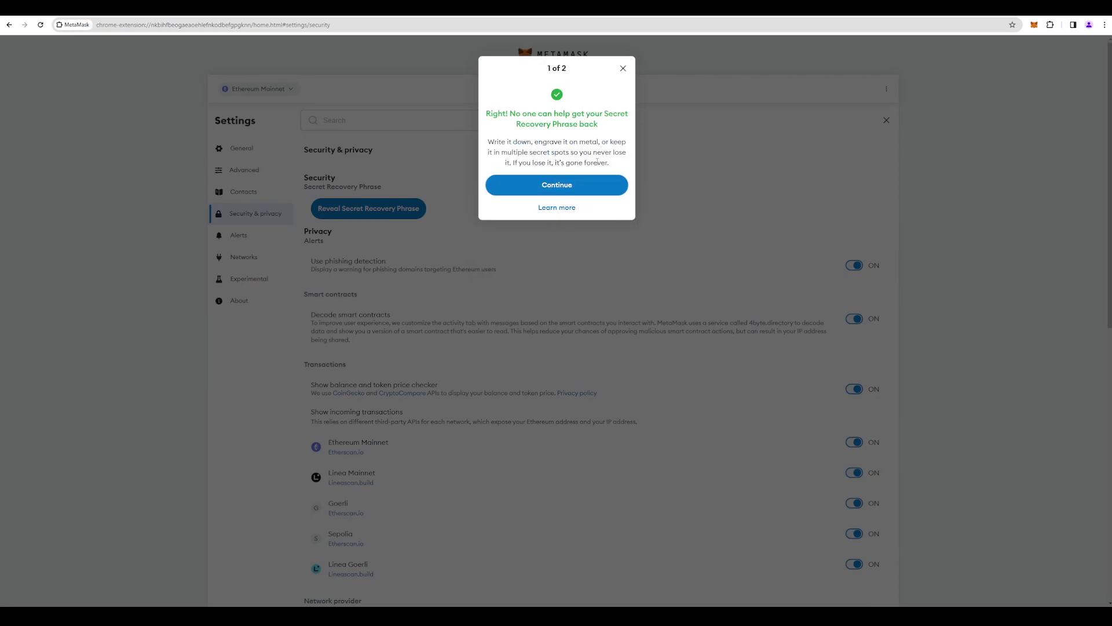
left_click(581, 186)
left_click(553, 125)
left_click(604, 185)
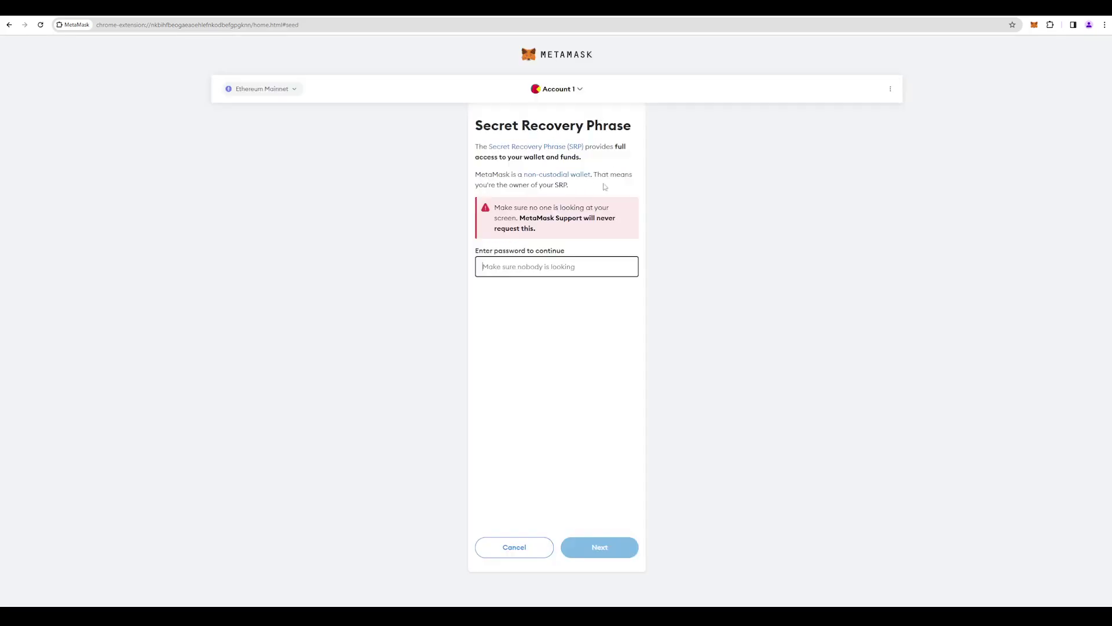
- Enter the MetaMask password, hold to reveal the phrase, and copy it to the clipboard
type("****")
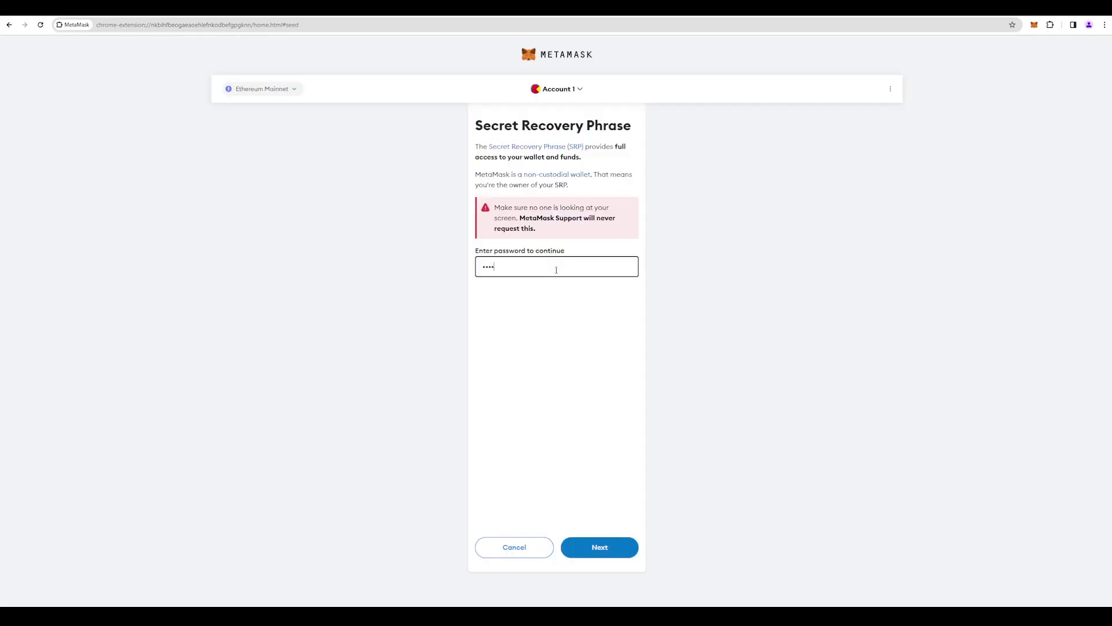
type("******")
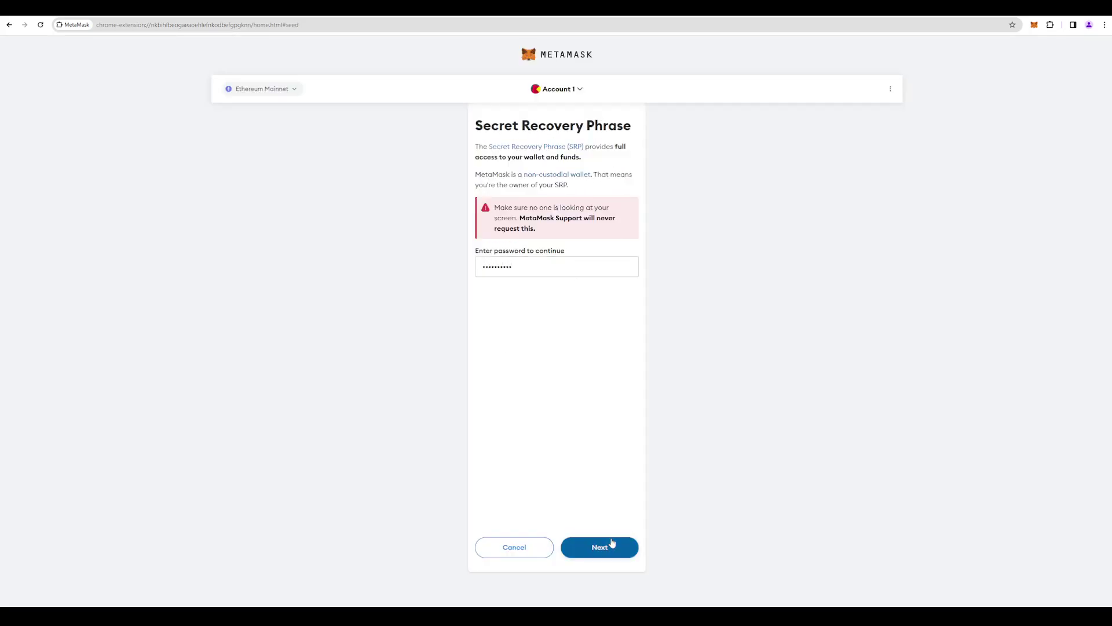
left_click(615, 535)
left_click_drag(538, 166, 539, 166)
left_click(584, 335)
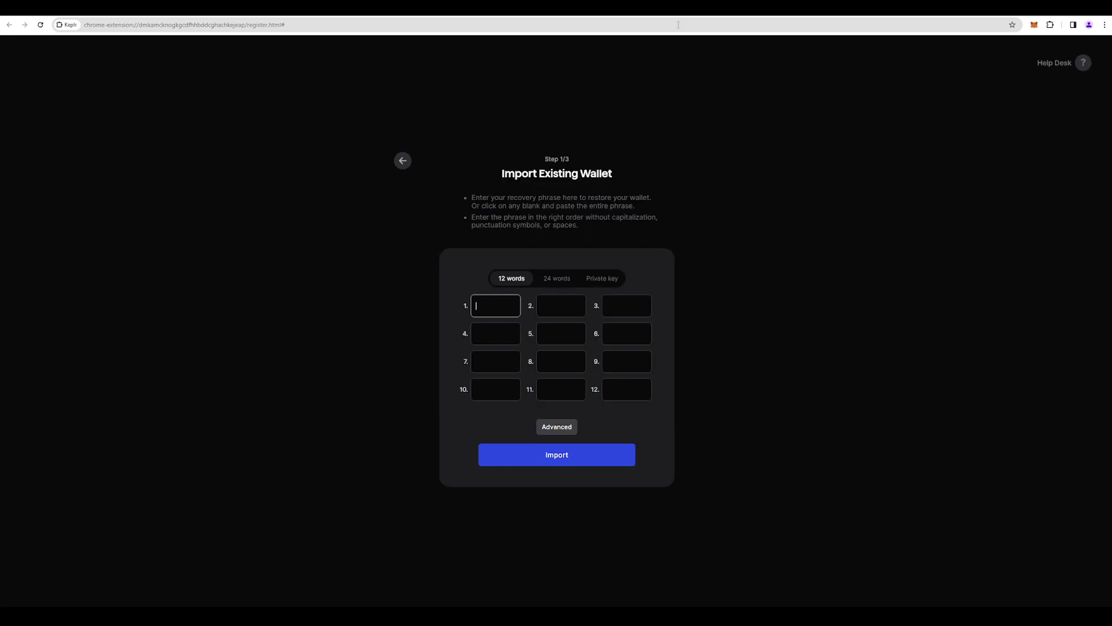
- Paste the recovery phrase into Keplr, name the wallet 'test' and set its password
key("ctrl+v")
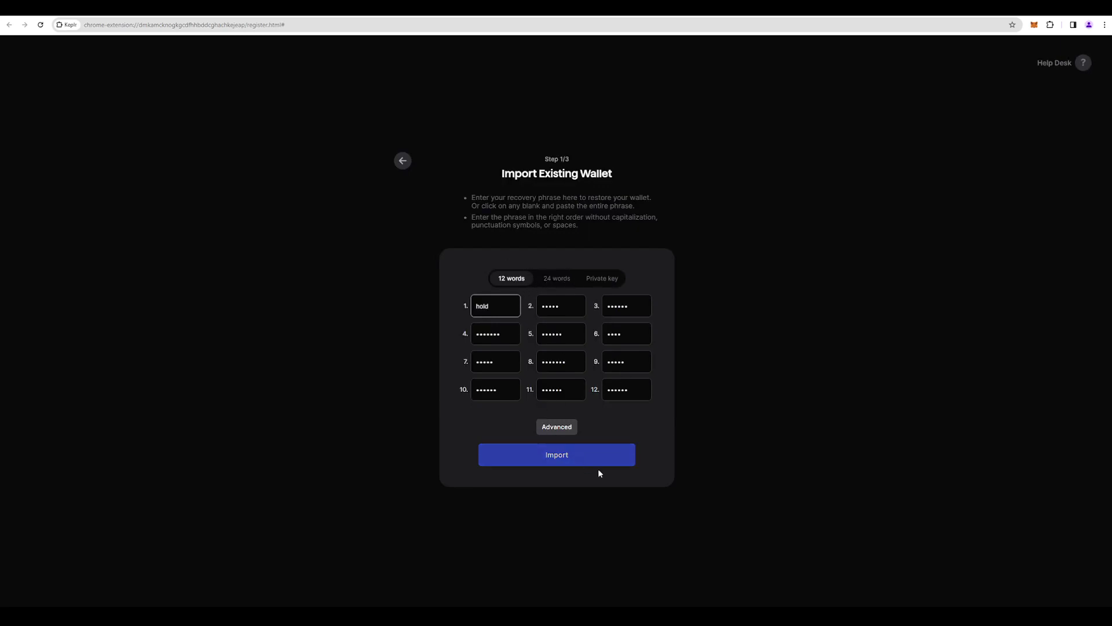
left_click(583, 462)
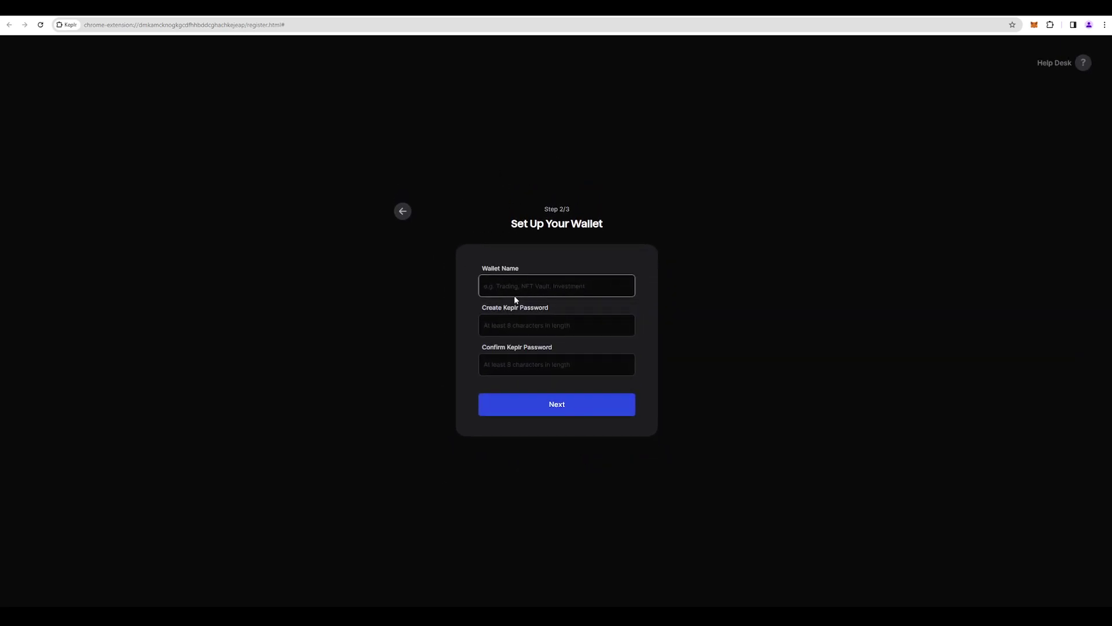
type("test")
left_click(551, 321)
type("•••••••••")
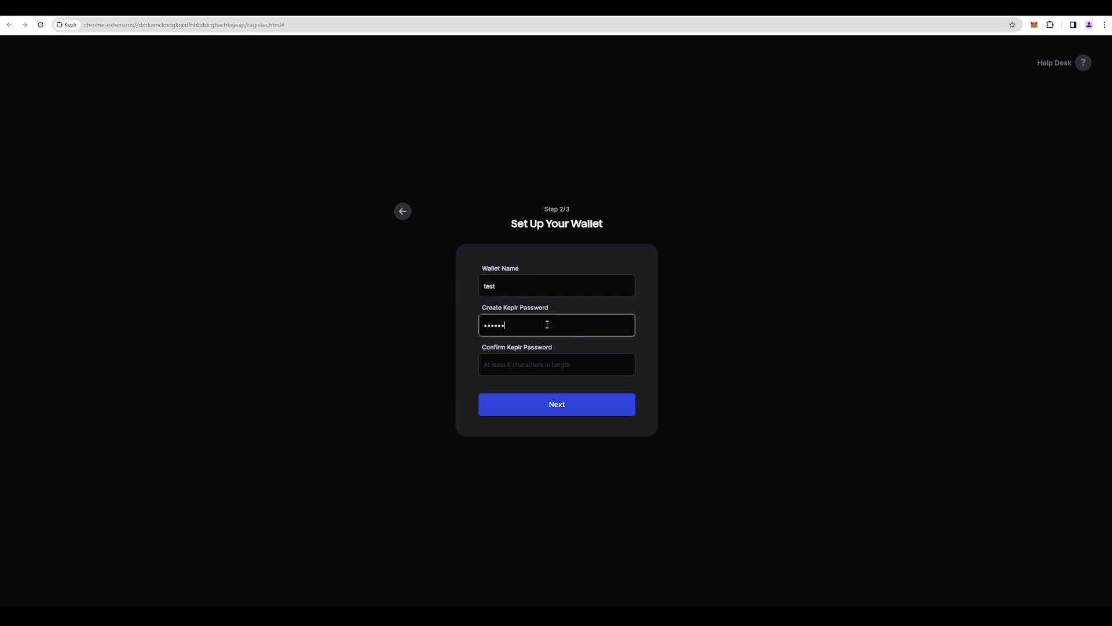
left_click(517, 370)
type("••")
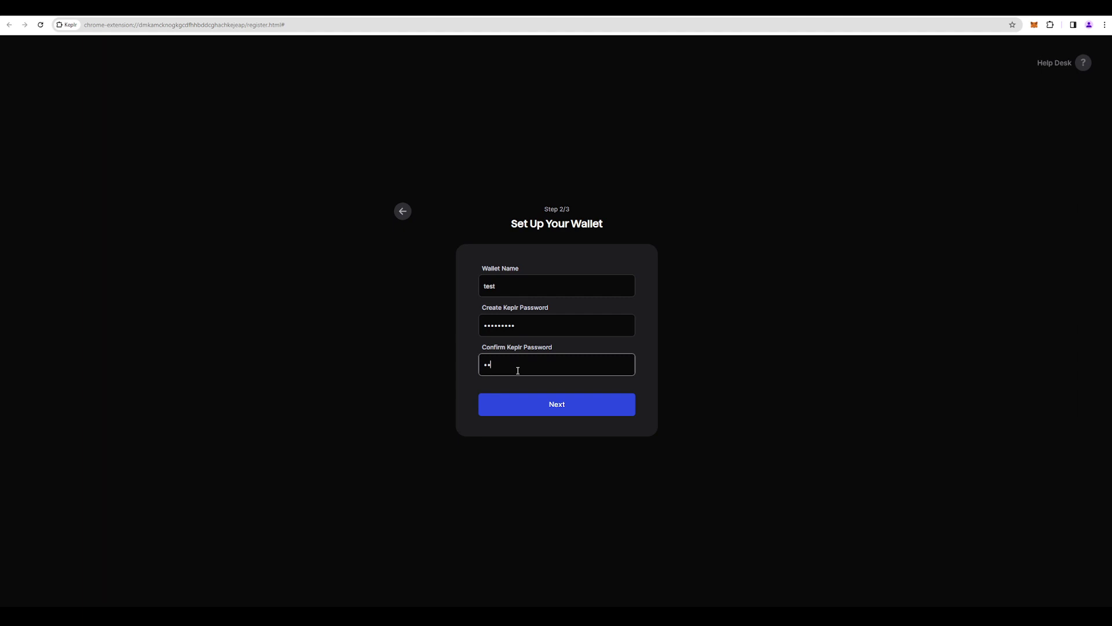
type("•")
key("BackSpace")
key("BackSpace")
key("BackSpace")
type("•••••••••")
left_click(562, 406)
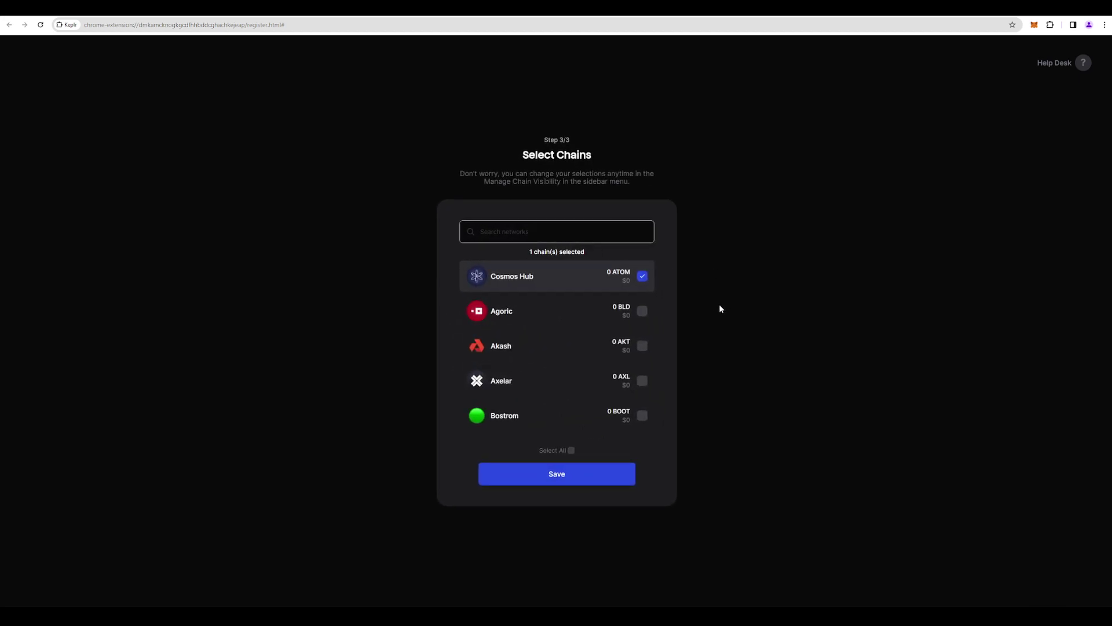
- Search chains for 'neu', enable Neutron, and save the chain selection
left_click(516, 233)
type("ne")
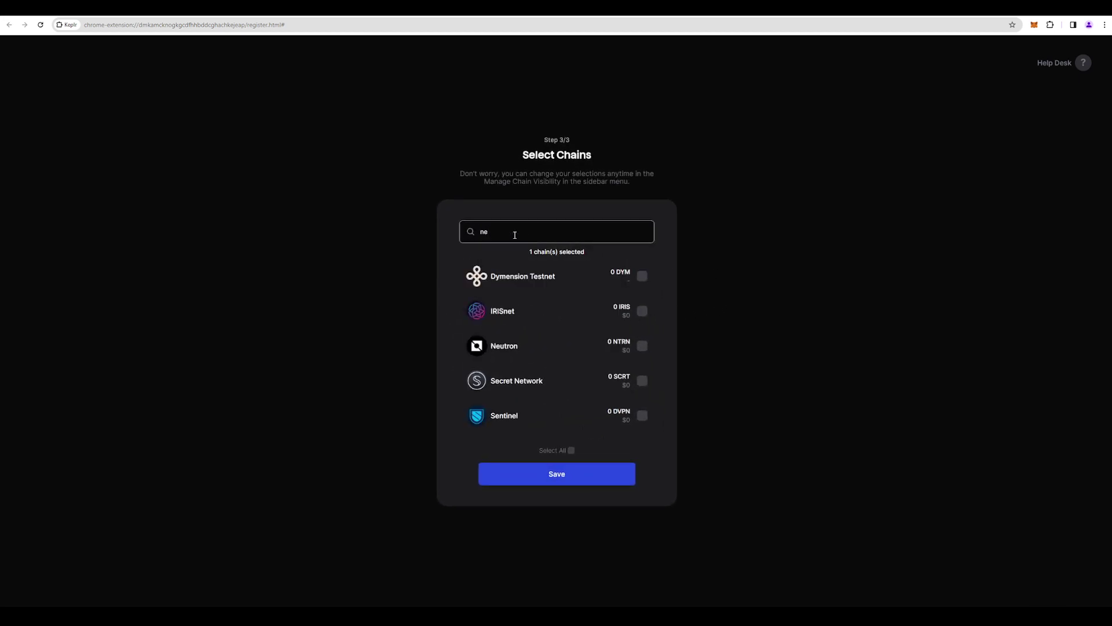
type("u")
left_click(642, 276)
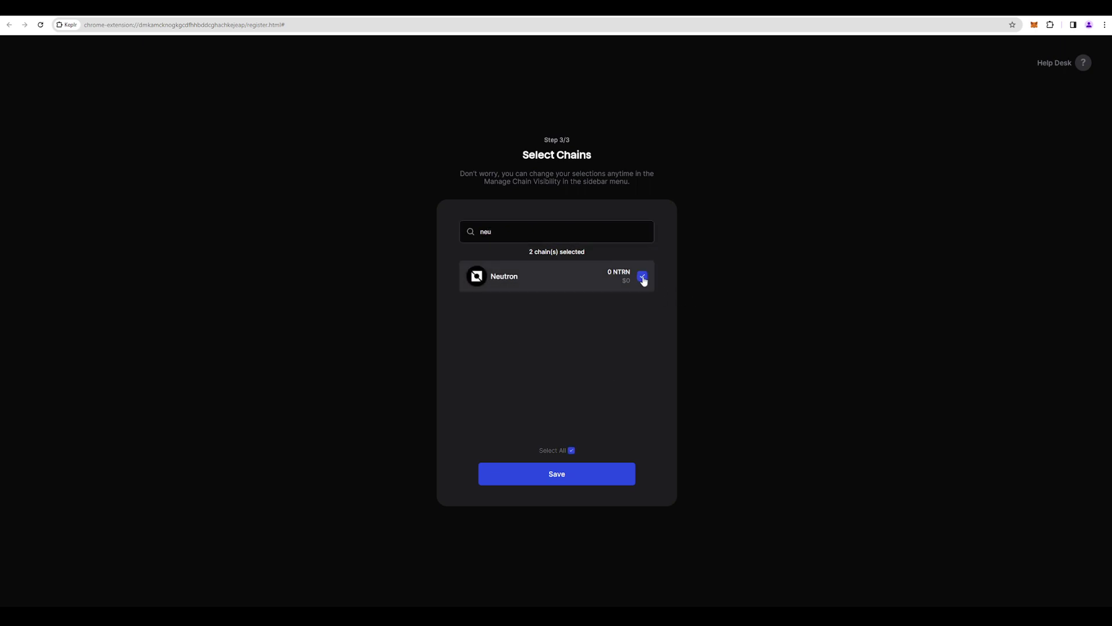
left_click(592, 471)
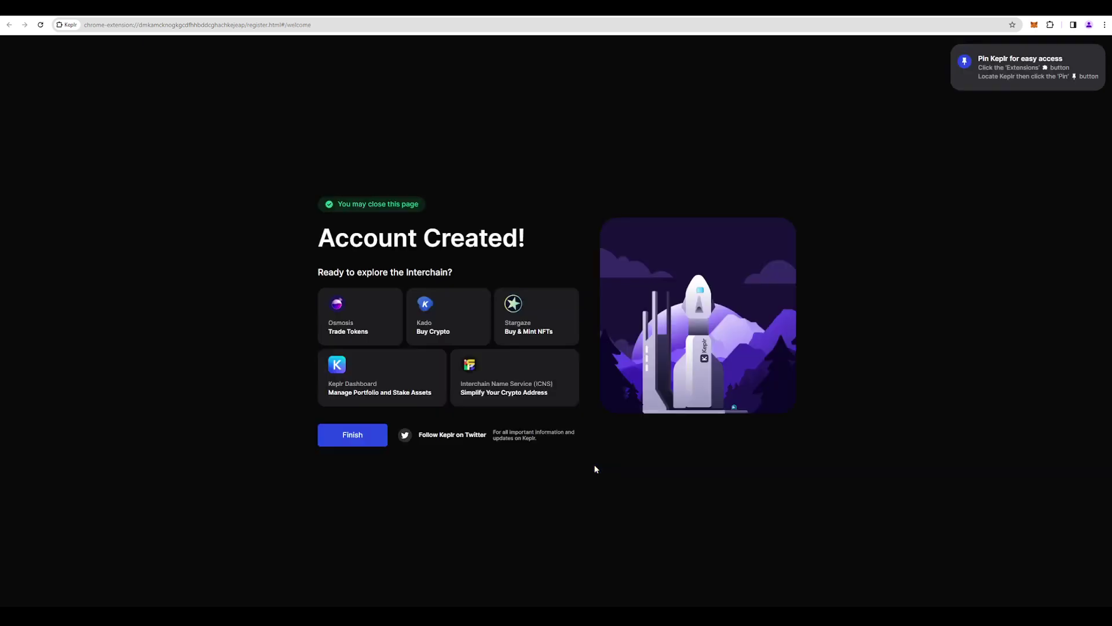
- Close the Keplr welcome page, pin Keplr to the toolbar, and open the wallet popup
left_click(354, 441)
left_click(1051, 25)
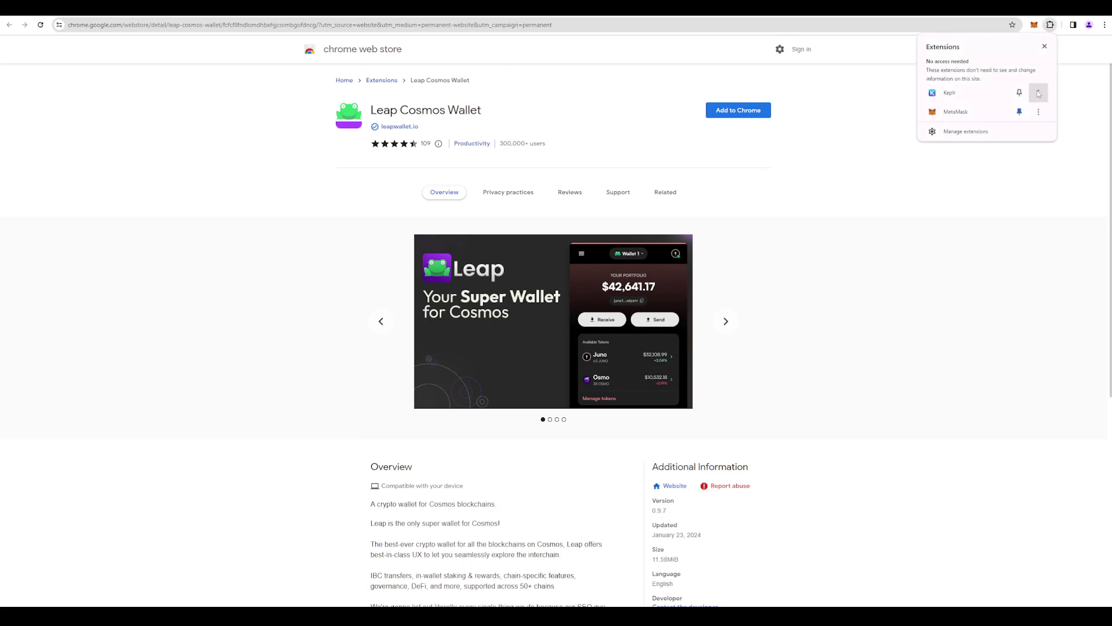
left_click(1017, 92)
left_click(1035, 26)
left_click(1036, 25)
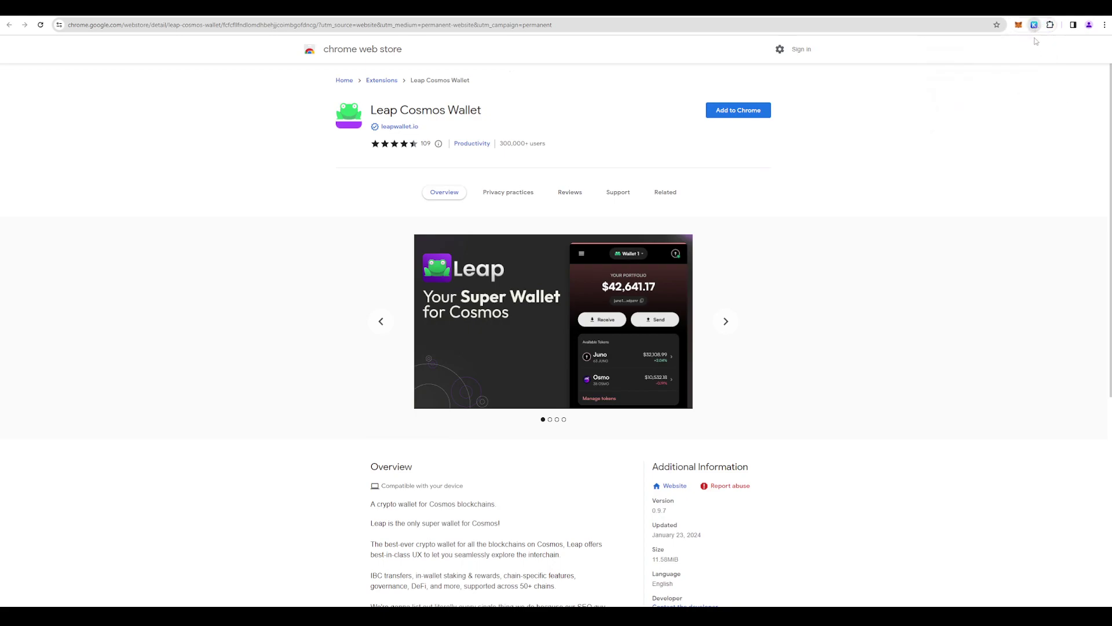
- Search assets for 'osmo', clear it, view the Deposit address list, then close it
scroll(967, 205, "down", 3)
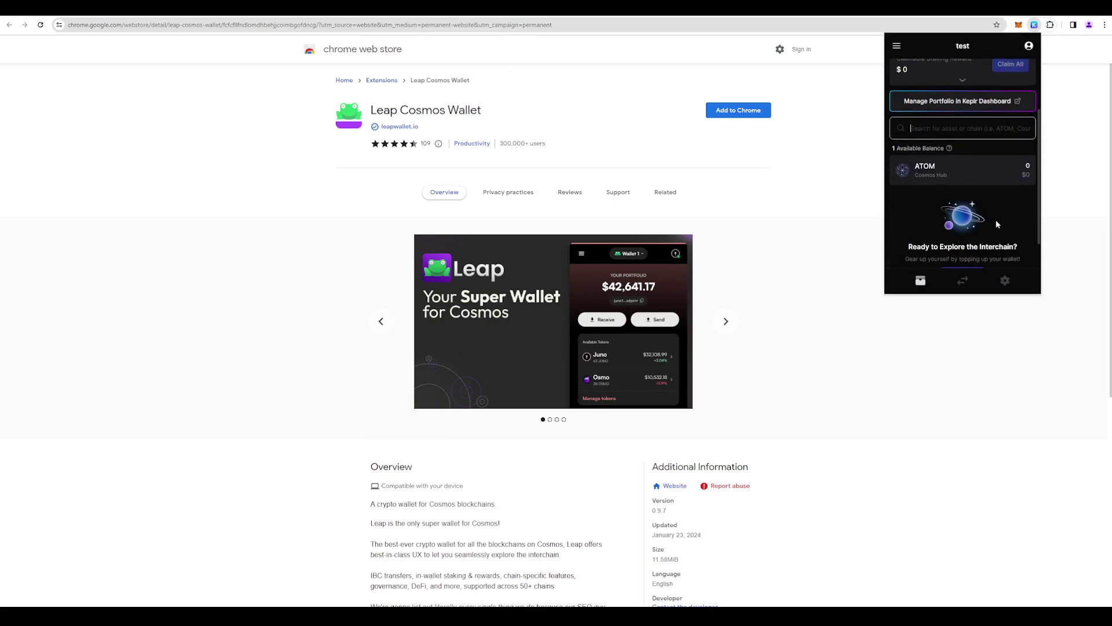
left_click(948, 93)
type("osmo")
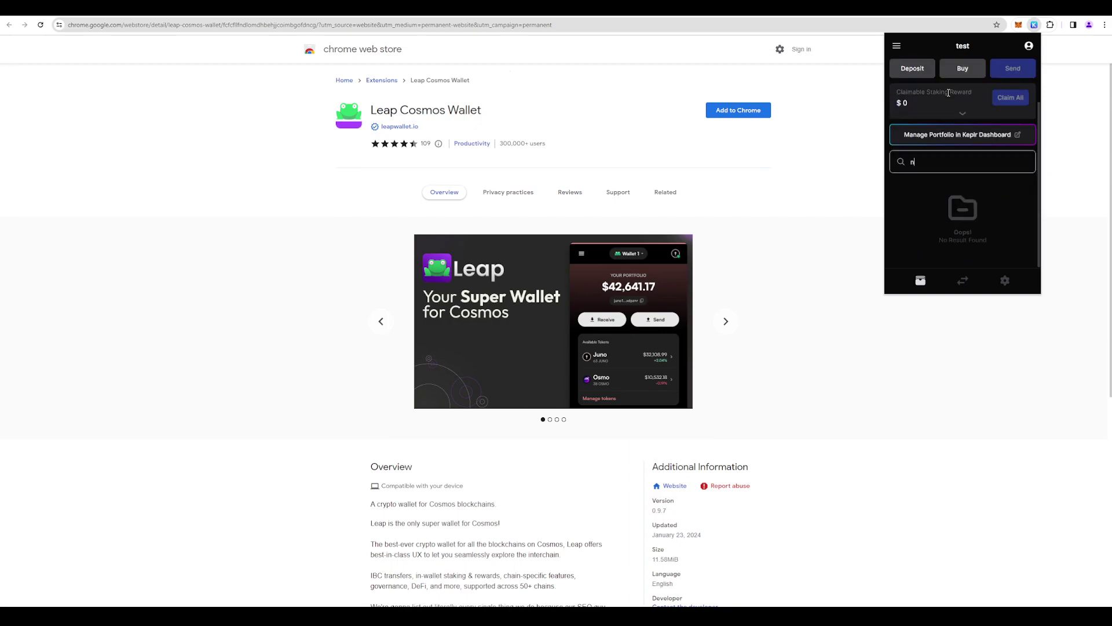
key("BackSpace")
key("BackSpace")
key("BackSpace")
key("BackSpace")
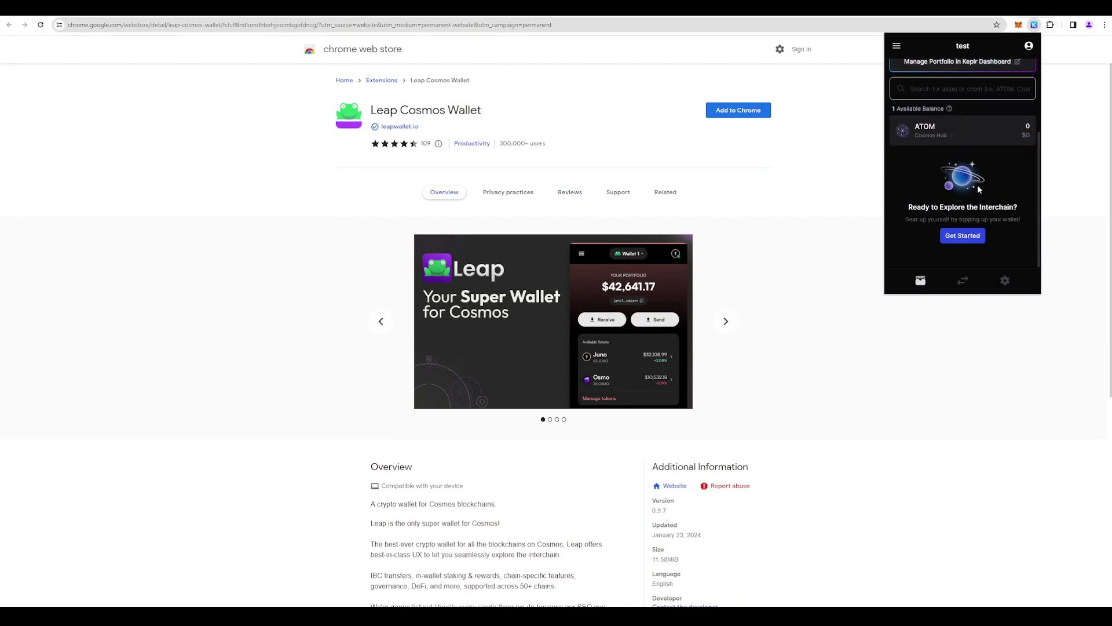
scroll(945, 145, "up", 3)
left_click(933, 170)
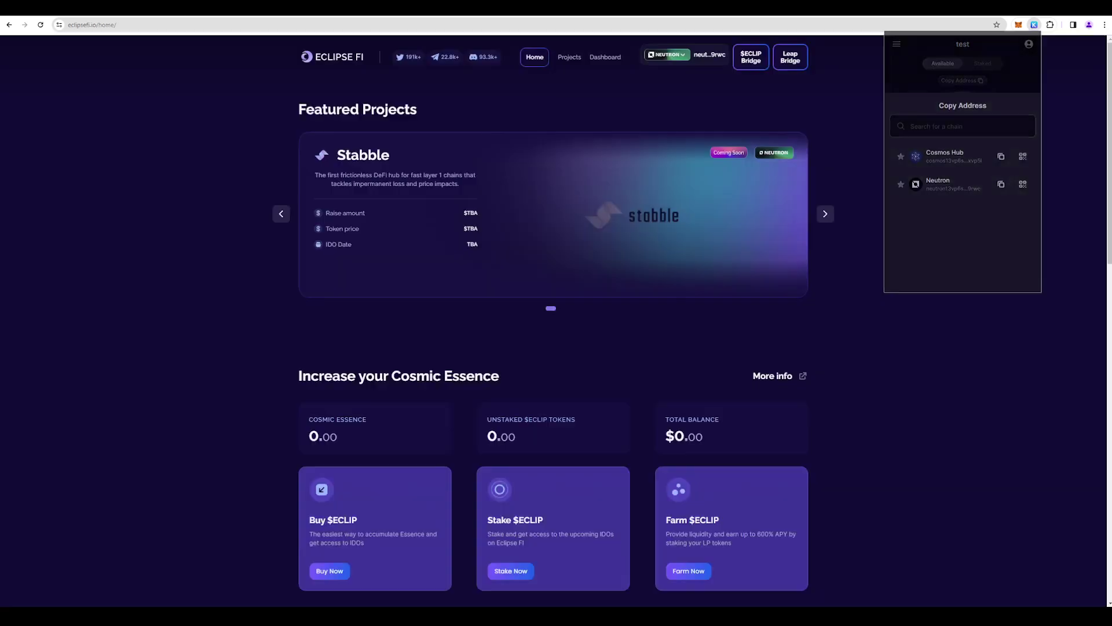
key("Escape")
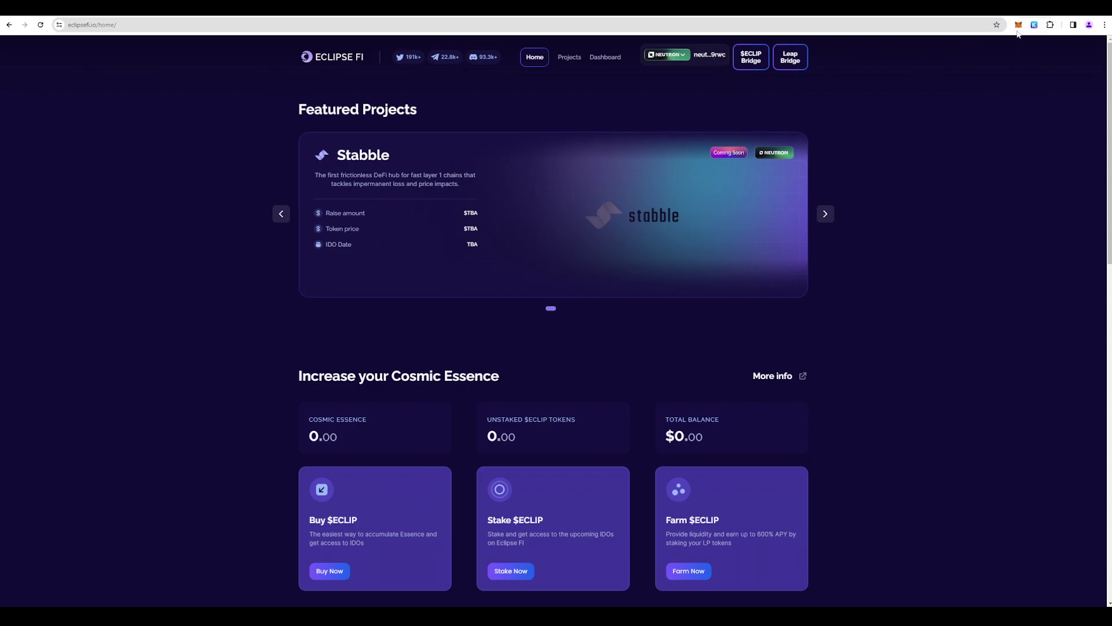
- Open Keplr over Eclipse Fi and show the test wallet's Cosmos Hub and Neutron addresses
left_click(1036, 26)
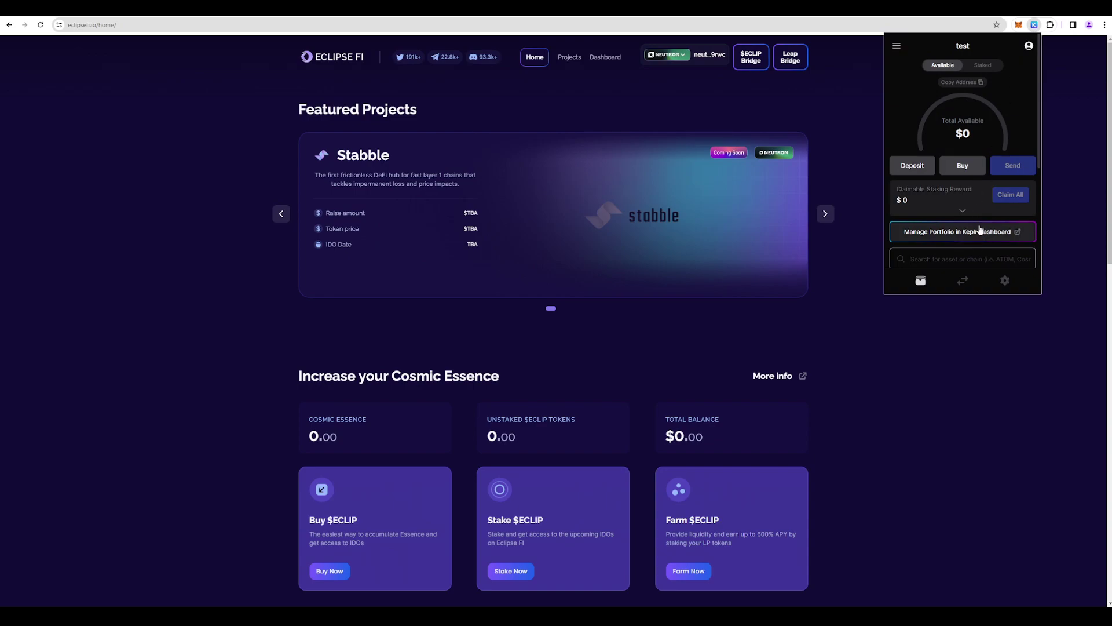
scroll(914, 229, "down", 3)
scroll(946, 229, "up", 3)
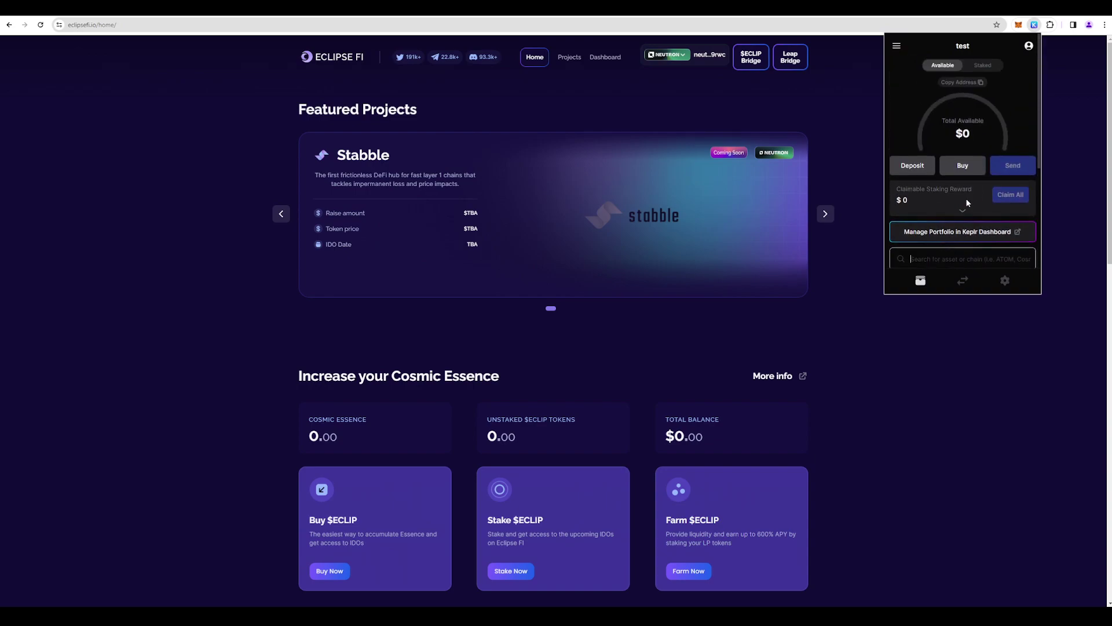
left_click(912, 164)
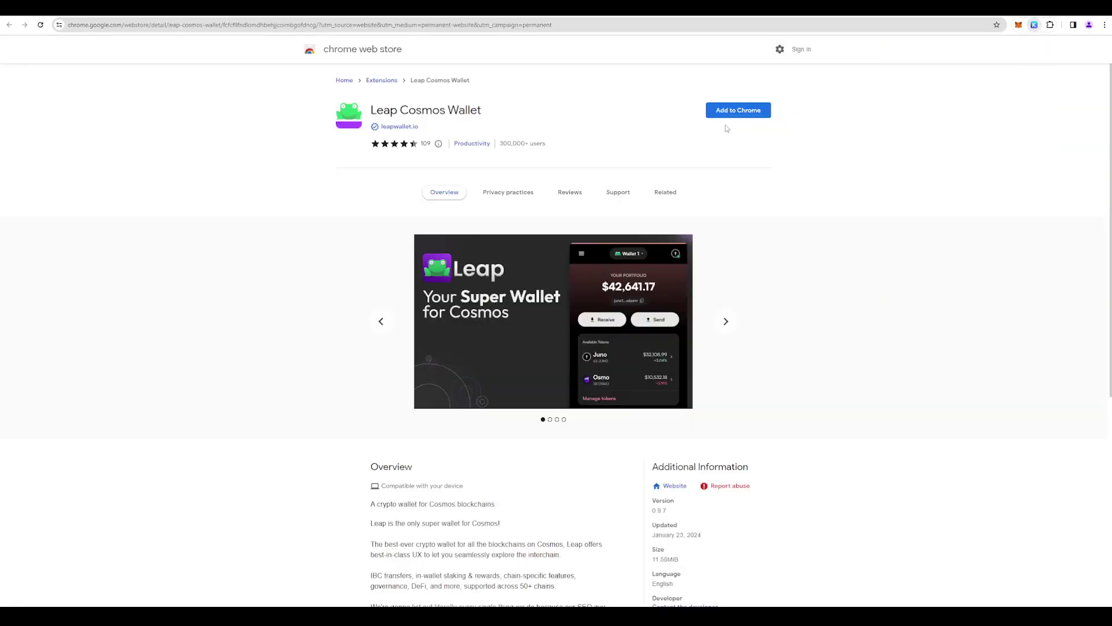
- Add Leap Cosmos Wallet to Chrome and confirm the extension install
left_click(732, 112)
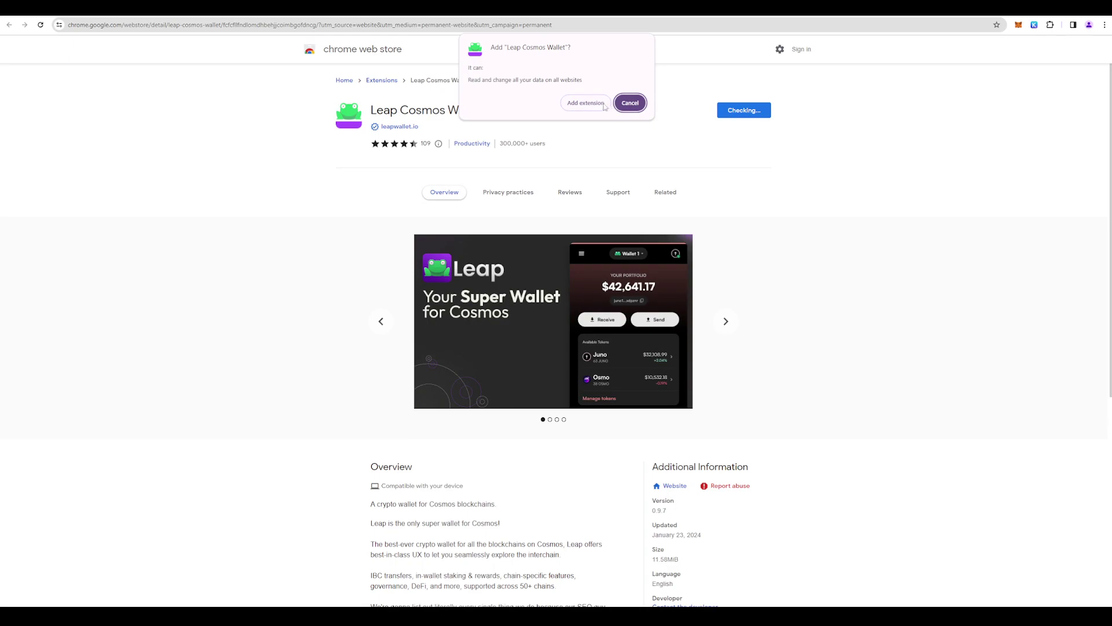
left_click(602, 106)
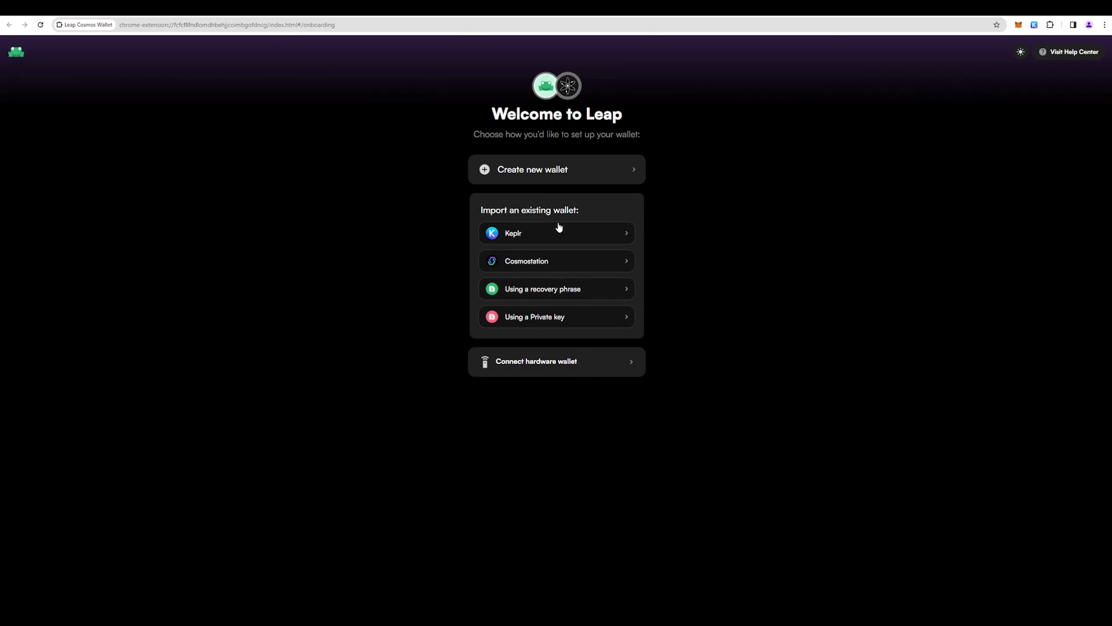
- Choose recovery-phrase import in Leap, paste the copied MetaMask 12-word phrase, and import it
left_click(566, 295)
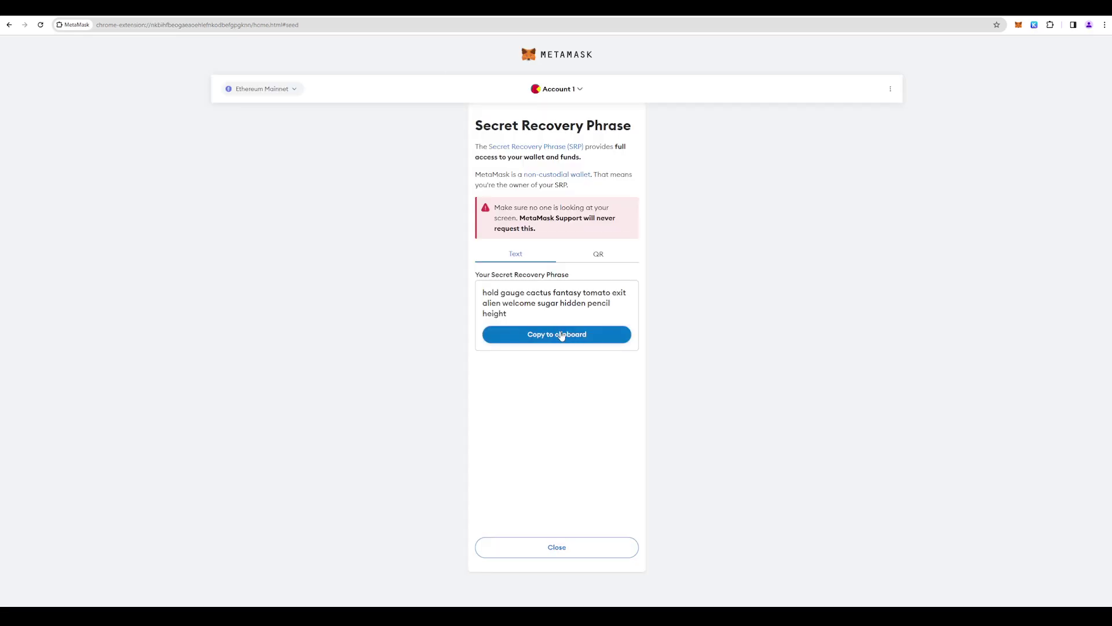
left_click(558, 333)
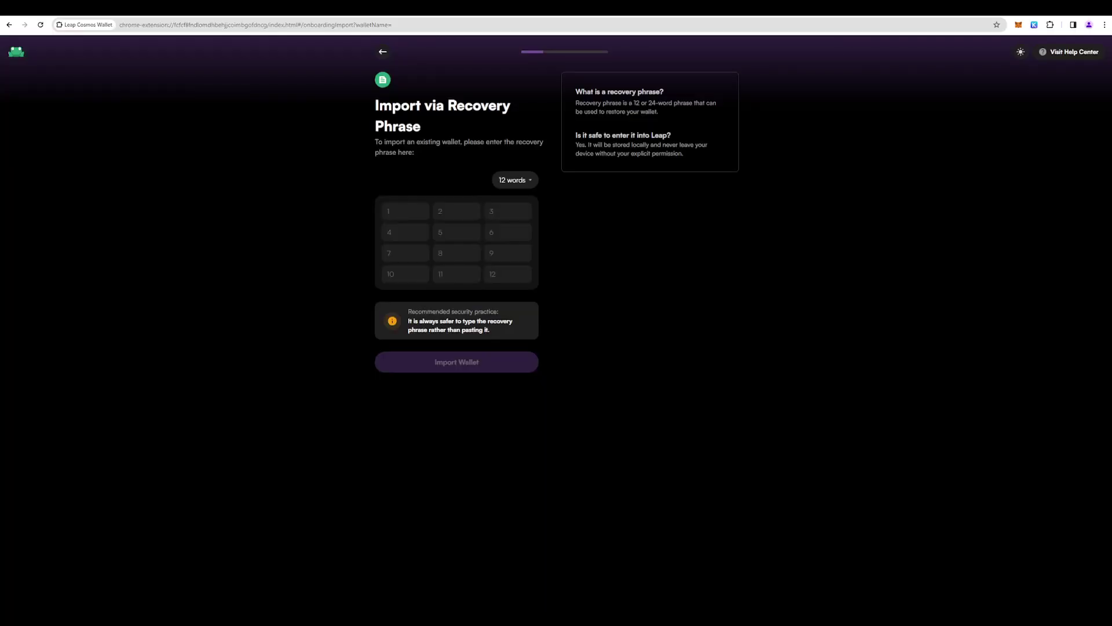
key("ctrl+v")
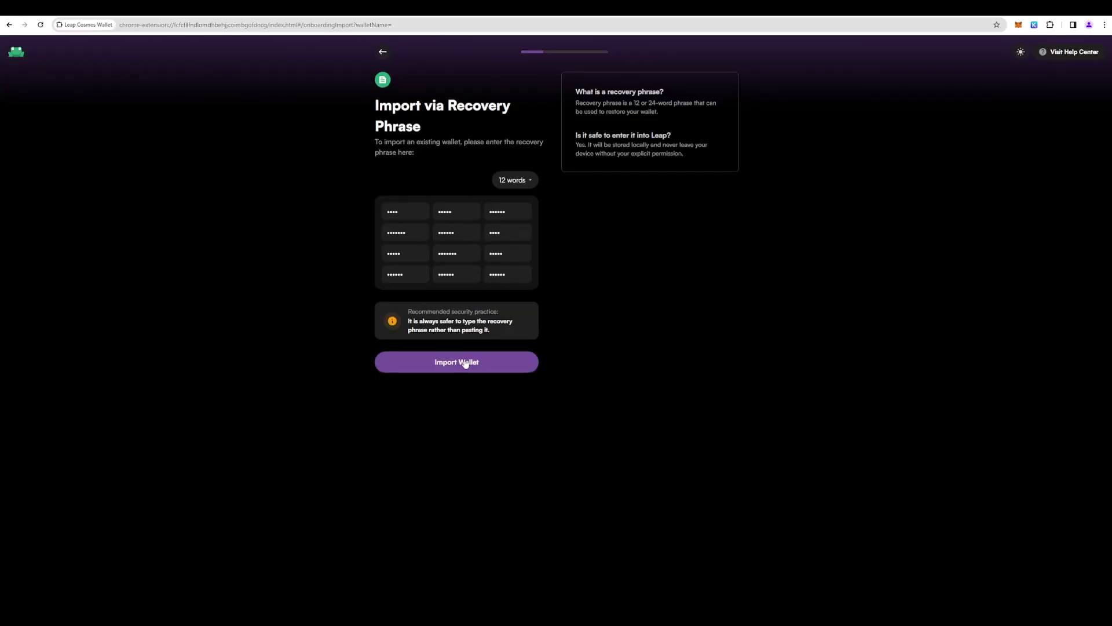
left_click(465, 363)
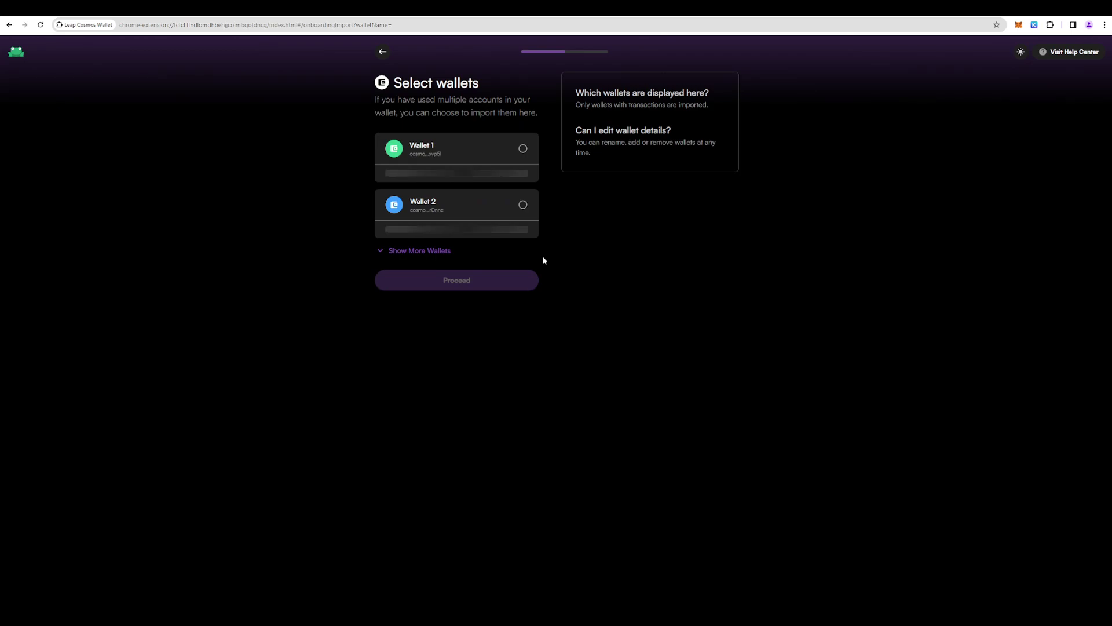
- Expand then collapse the derived wallet list, and tick Wallet 1 and Wallet 2
left_click(422, 248)
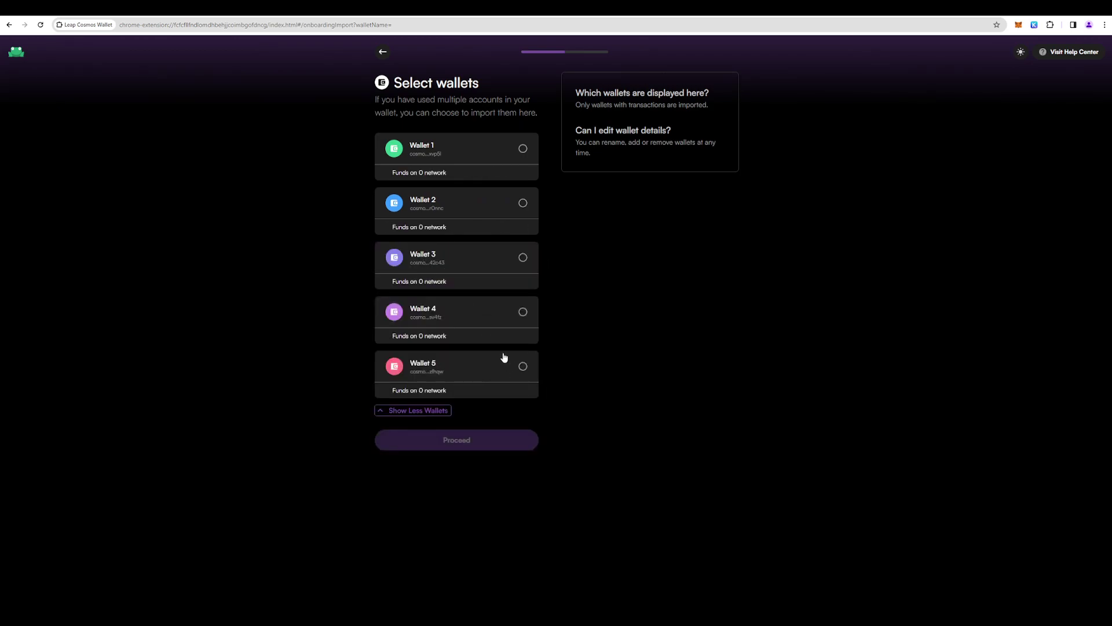
left_click(418, 411)
left_click(523, 148)
left_click(523, 203)
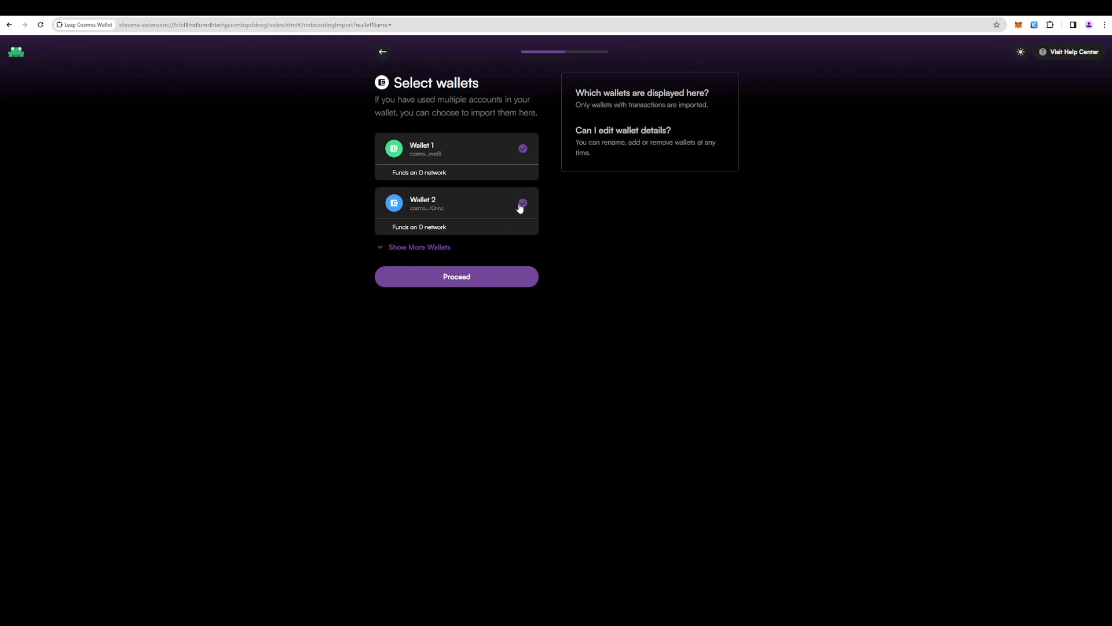
- Compare against Keplr's Cosmos Hub and Neutron addresses, then proceed with both wallets selected
left_click(1034, 24)
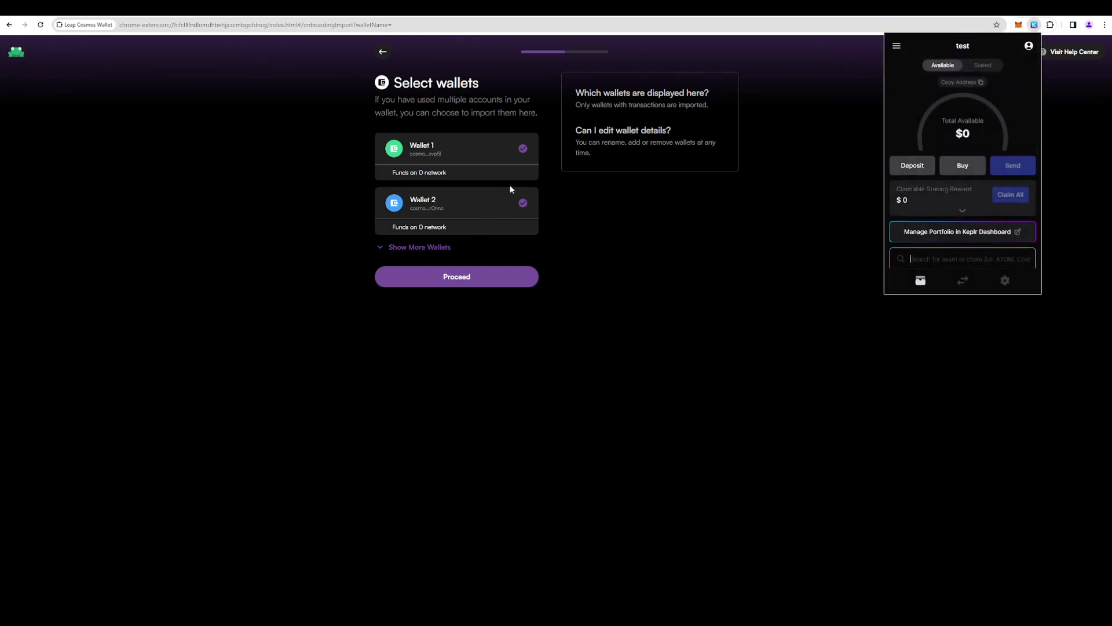
scroll(962, 174, "down", 2)
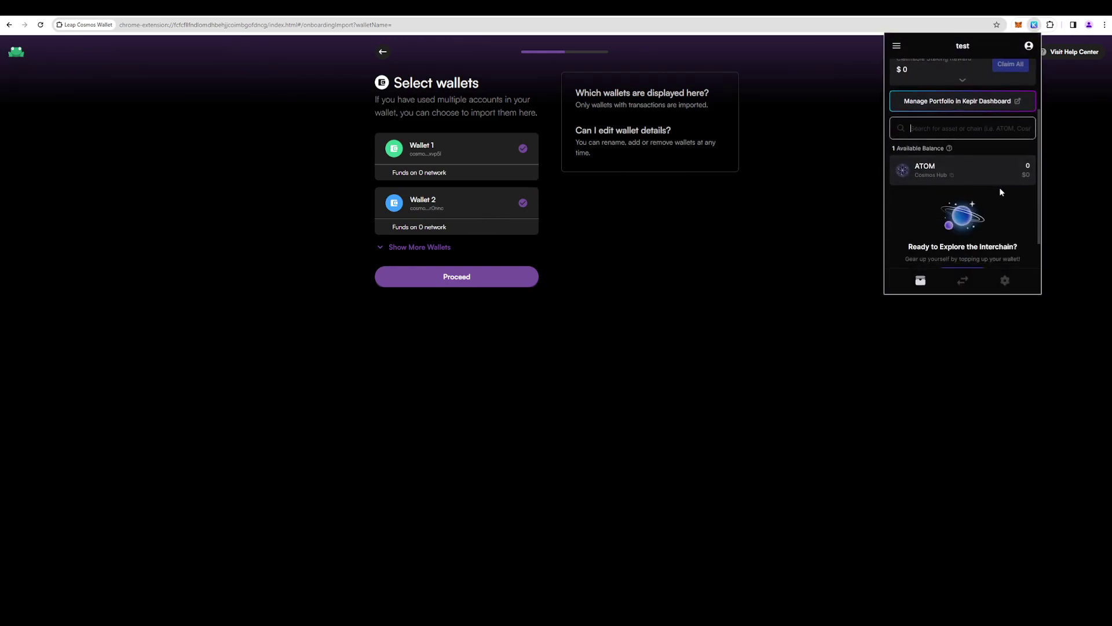
left_click(961, 169)
left_click(897, 46)
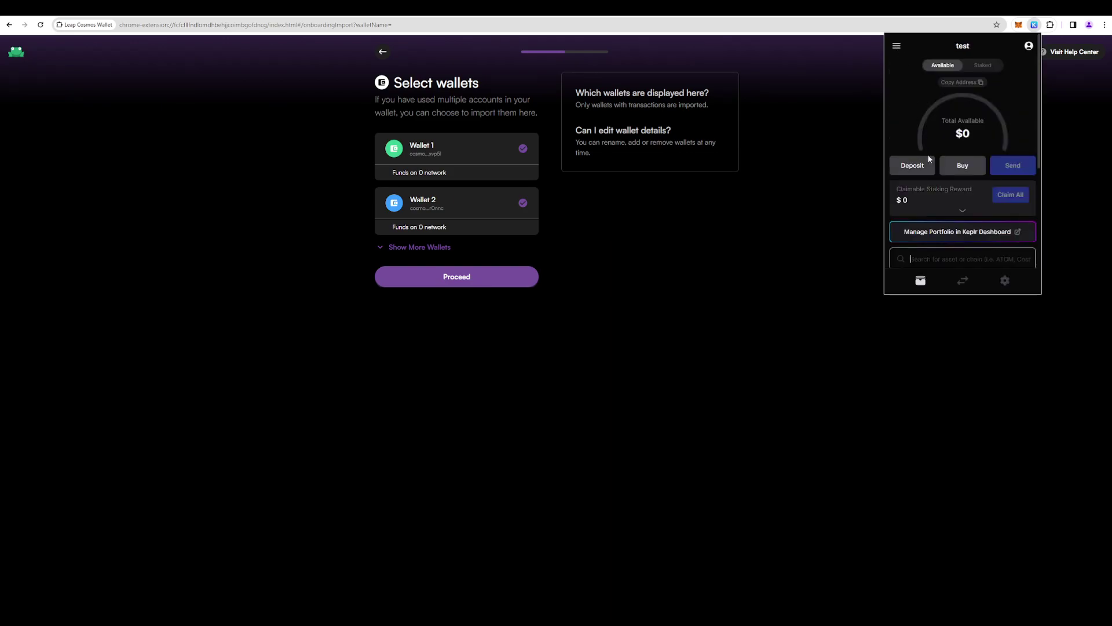
left_click(921, 168)
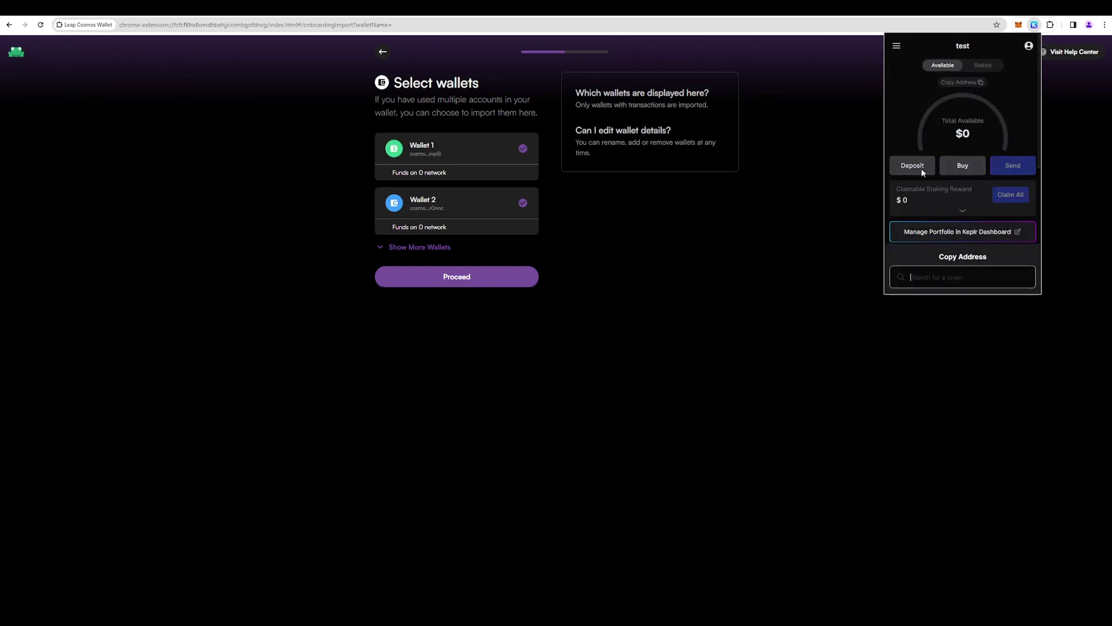
left_click(613, 263)
left_click(464, 282)
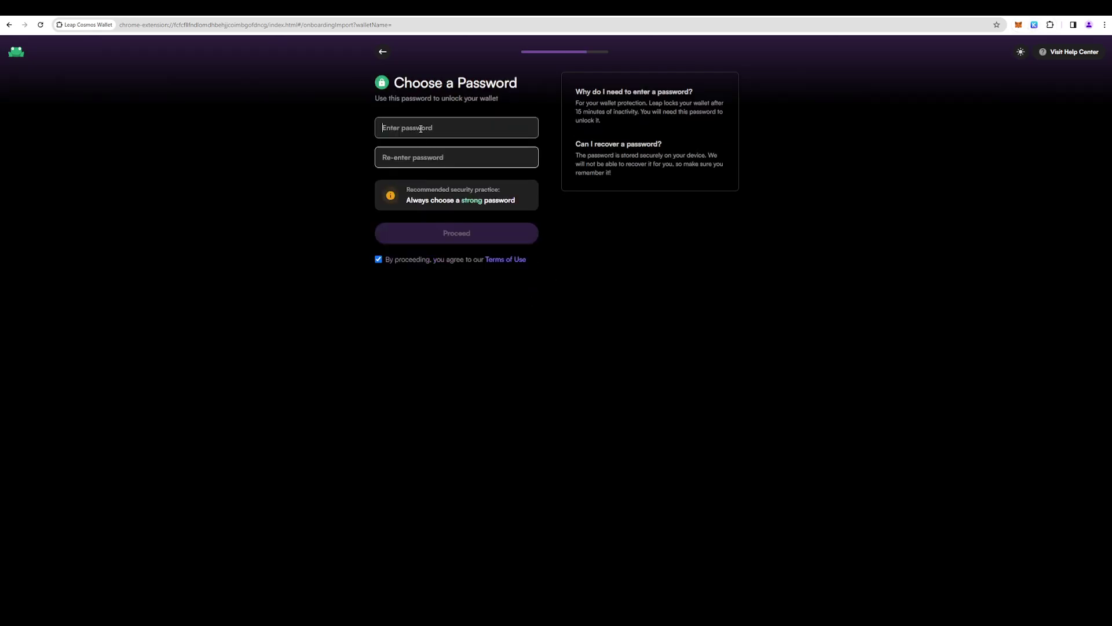
- Enter the new Leap wallet password and re-enter it to confirm
type("•••••••••")
left_click(419, 158)
type("•••••••••")
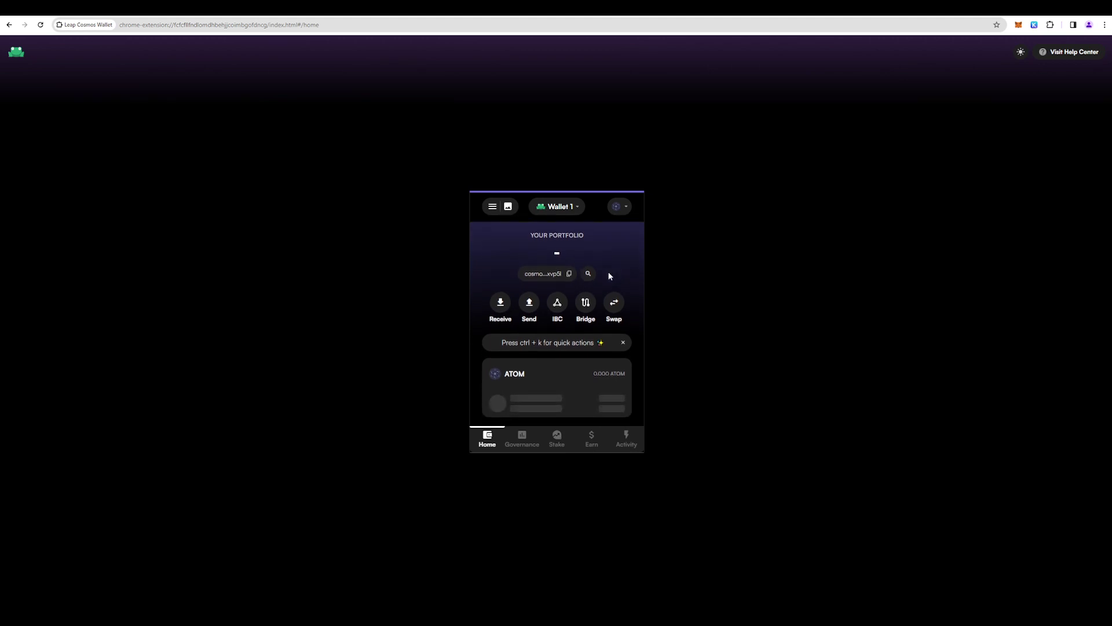
- Search Leap's Switch Chains list for Neutron by typing 'neu'
scroll(594, 394, "down", 2)
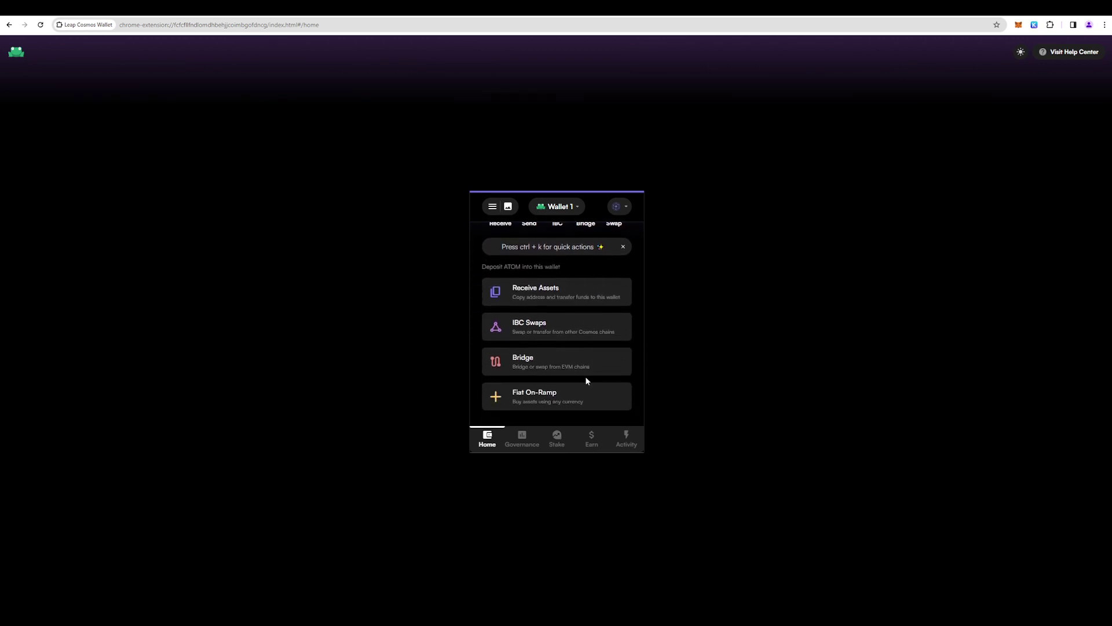
scroll(551, 376, "up", 2)
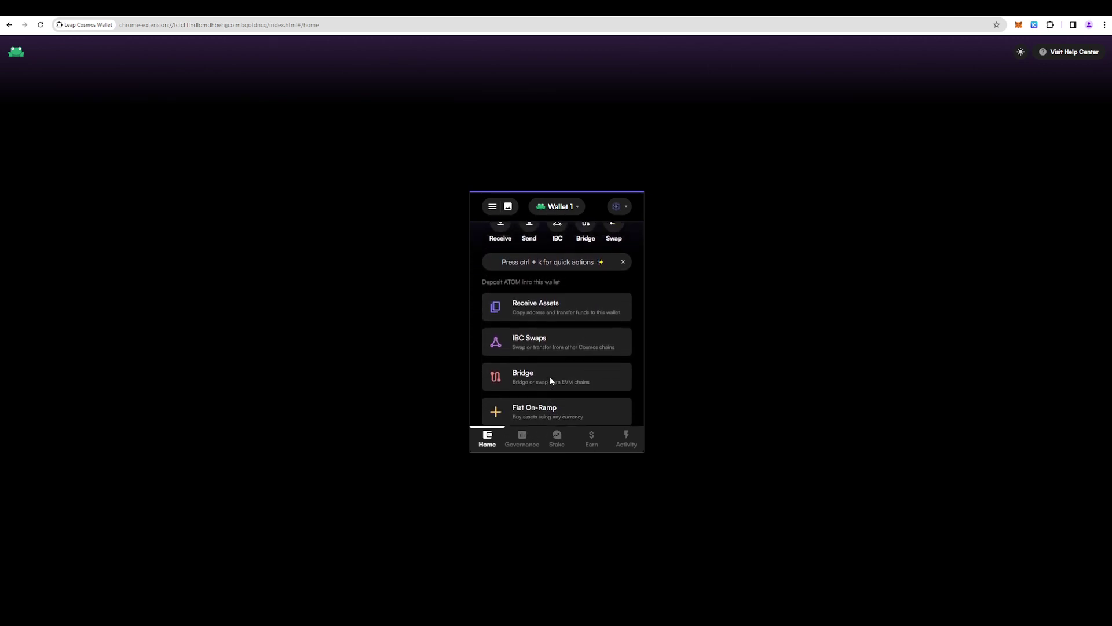
left_click(619, 207)
type("ne")
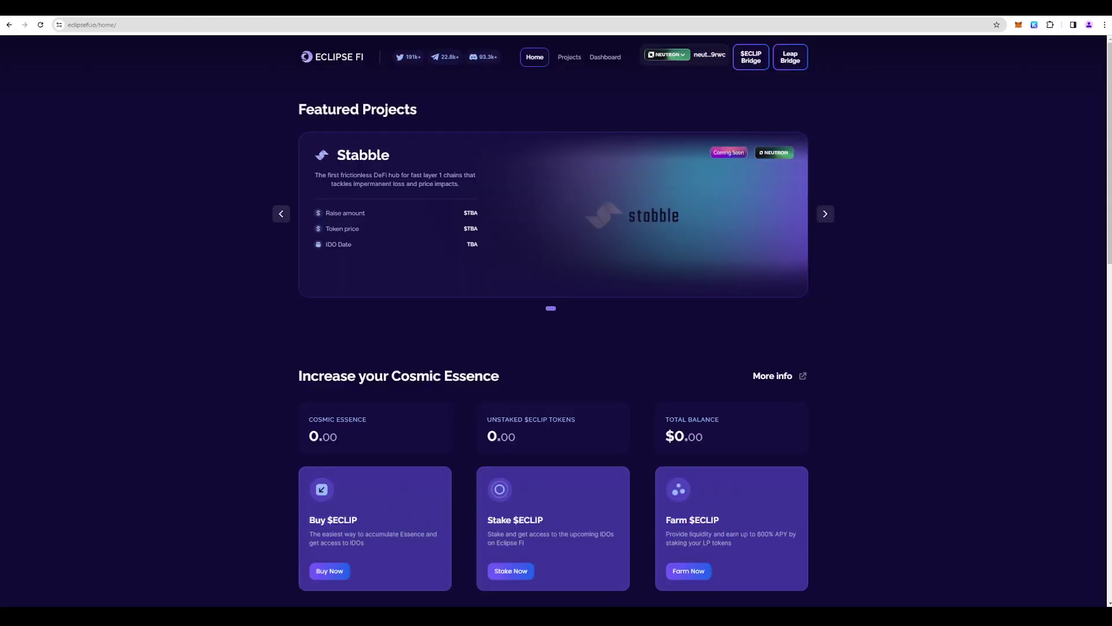
- Pin Leap Cosmos Wallet to the browser toolbar and open it from its icon
left_click(1050, 24)
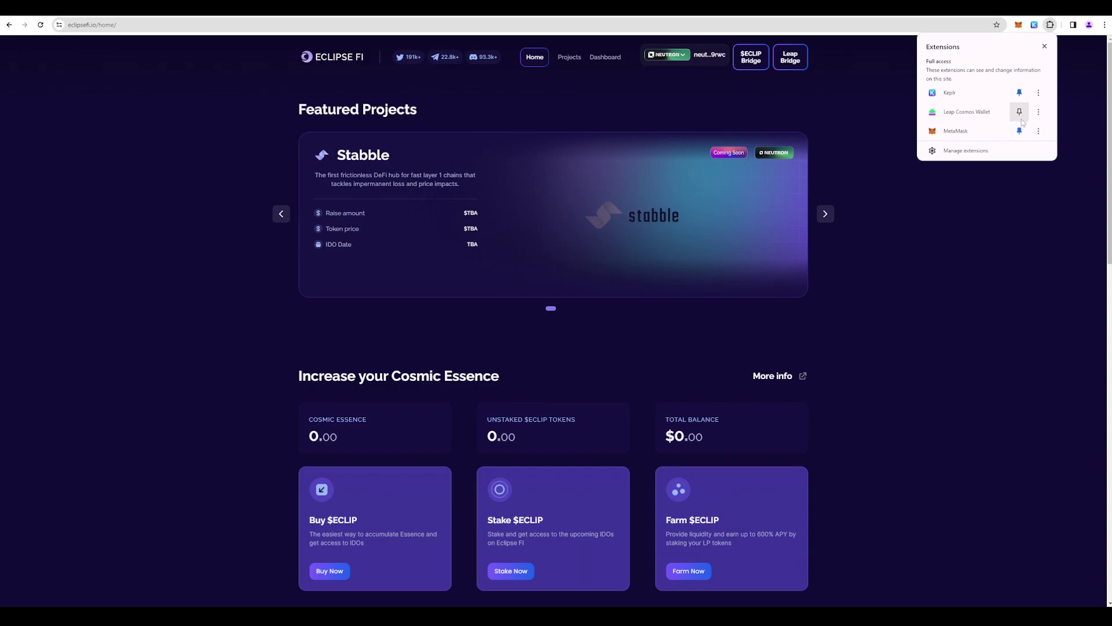
left_click(1023, 114)
left_click(1034, 25)
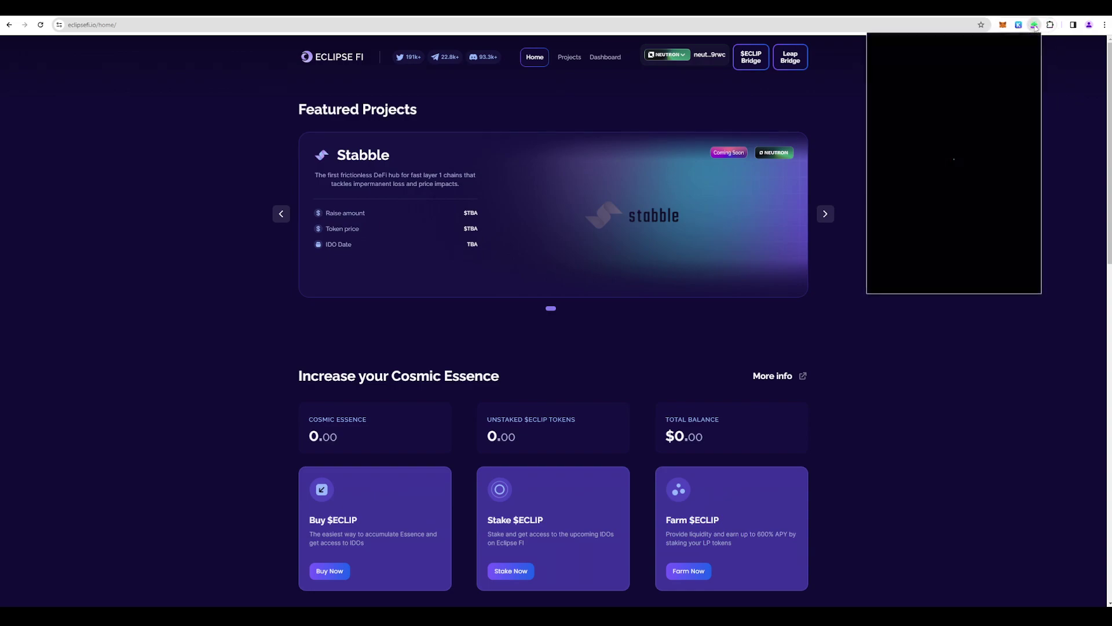